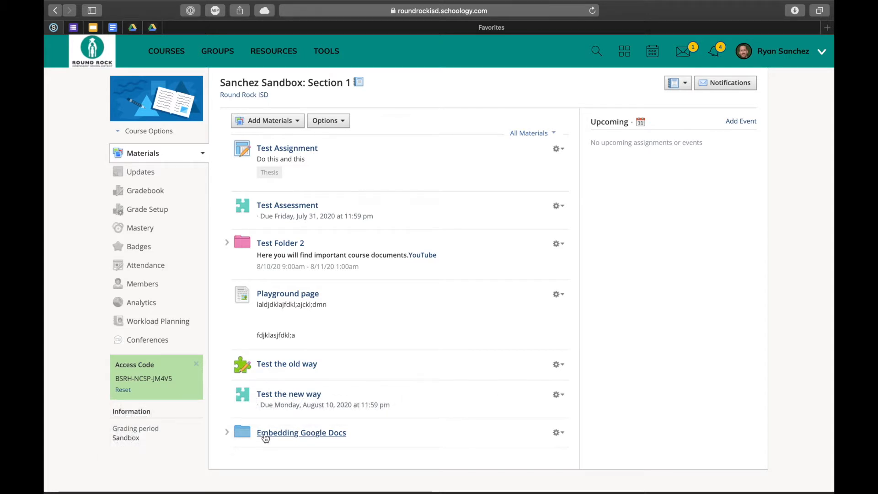
- Open the "Embedding Google Docs In a Page" page from the Embedding Google Docs folder, clear its content and save it
left_click(302, 437)
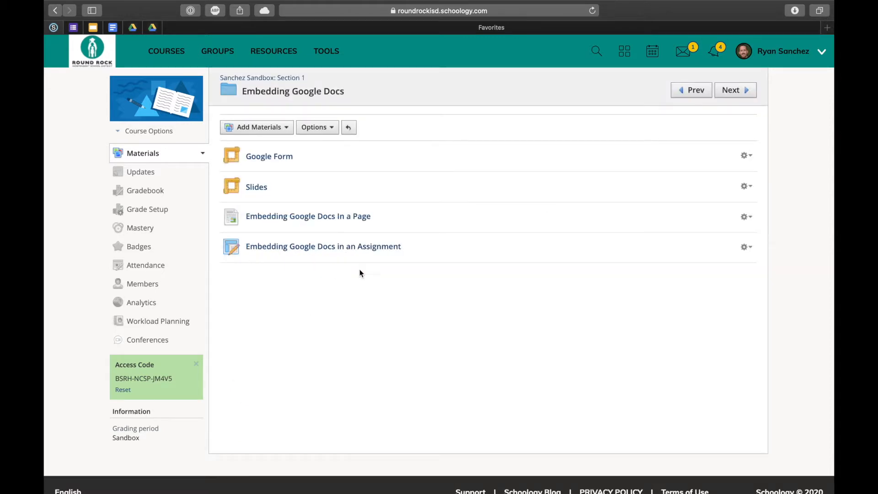
left_click(338, 219)
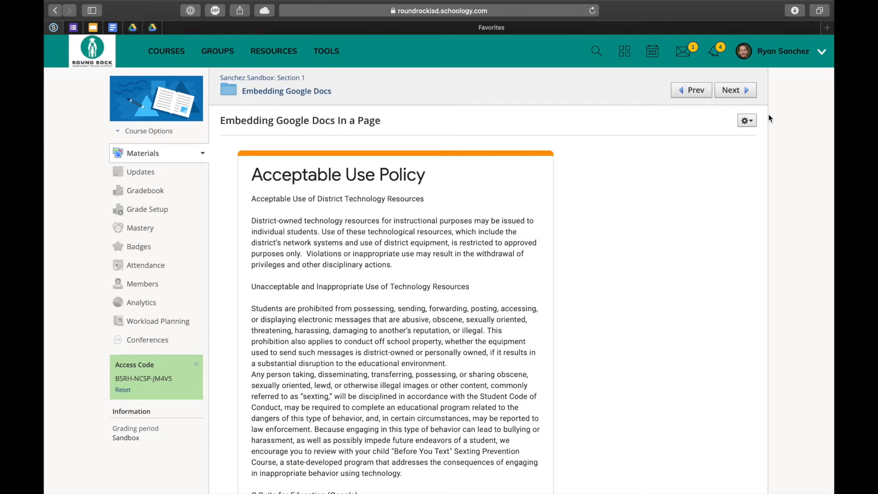
left_click(747, 121)
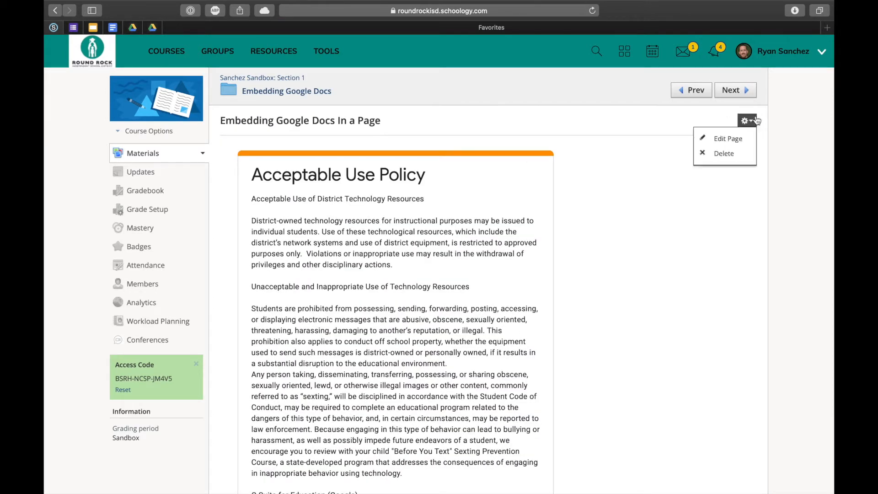
left_click(723, 141)
key("BackSpace")
left_click(422, 411)
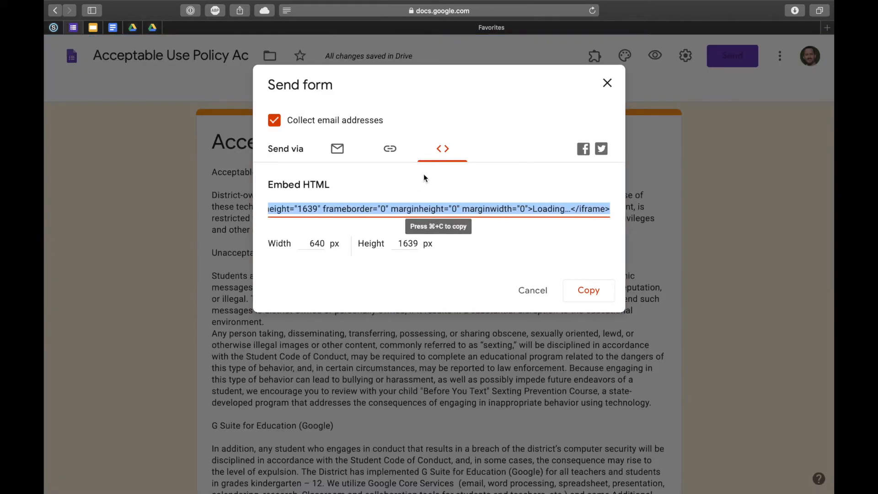
- In the Acceptable Use Policy form in Google Forms, copy the embed HTML from the form's sending options
left_click(608, 82)
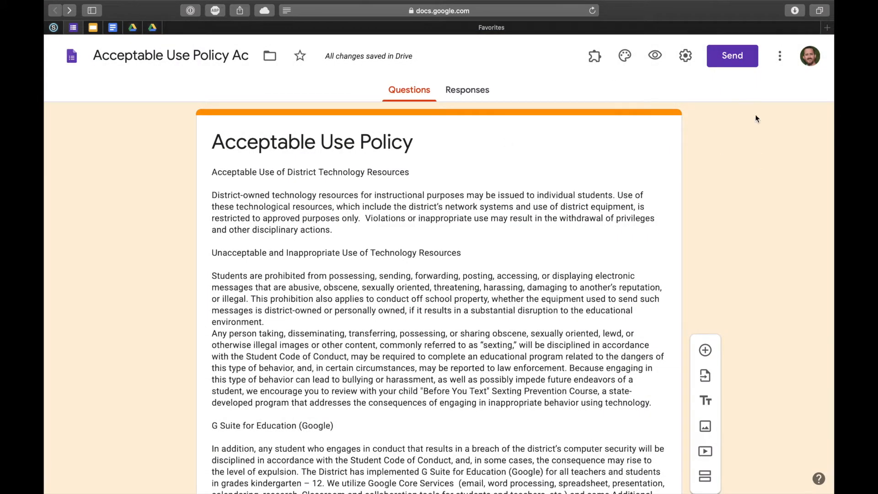
scroll(686, 163, "down", 10)
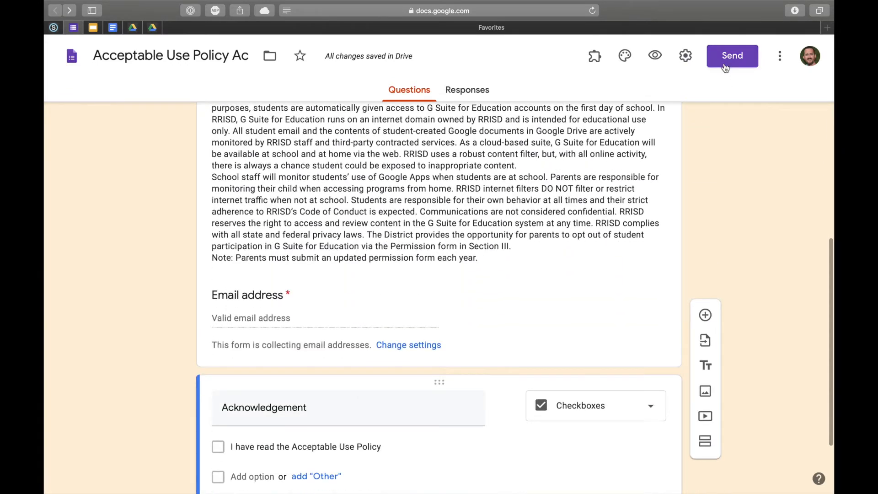
scroll(681, 157, "down", 1)
scroll(681, 157, "down", 2)
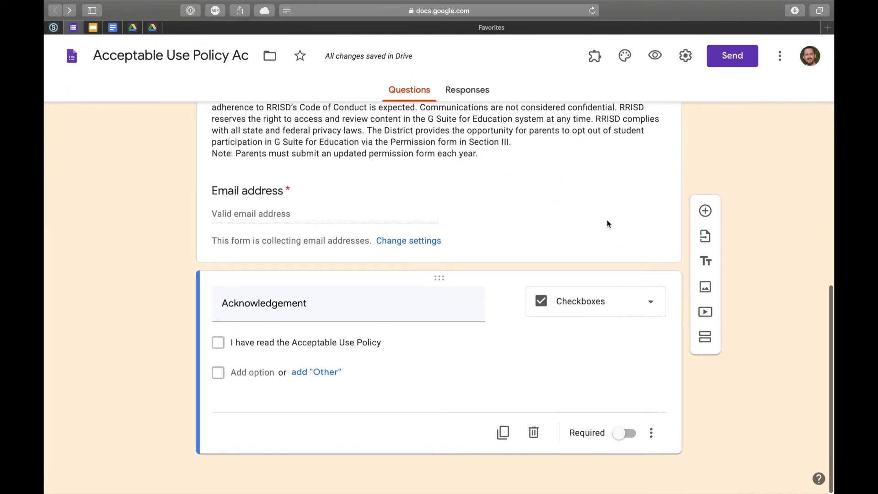
scroll(691, 146, "up", 8)
scroll(692, 145, "up", 4)
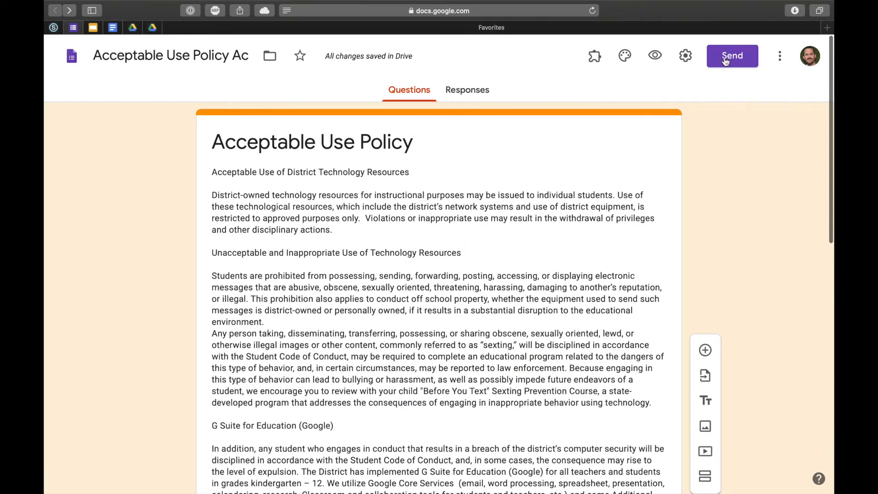
left_click(727, 61)
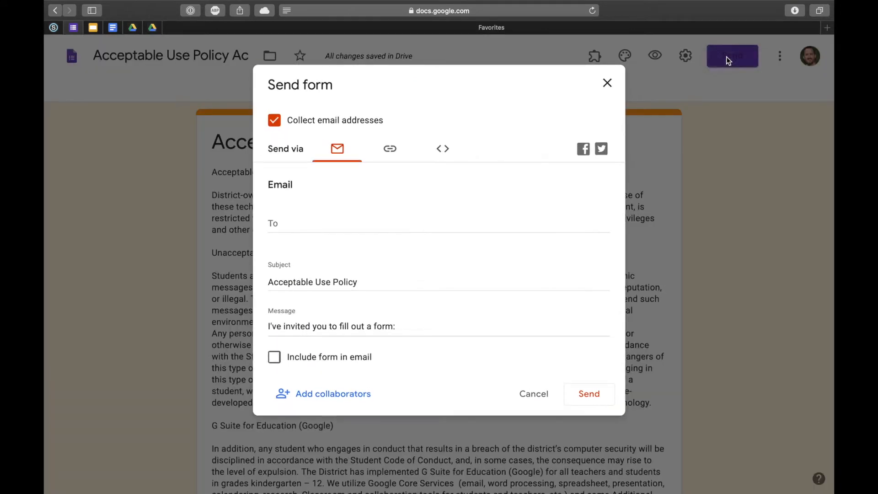
left_click(448, 157)
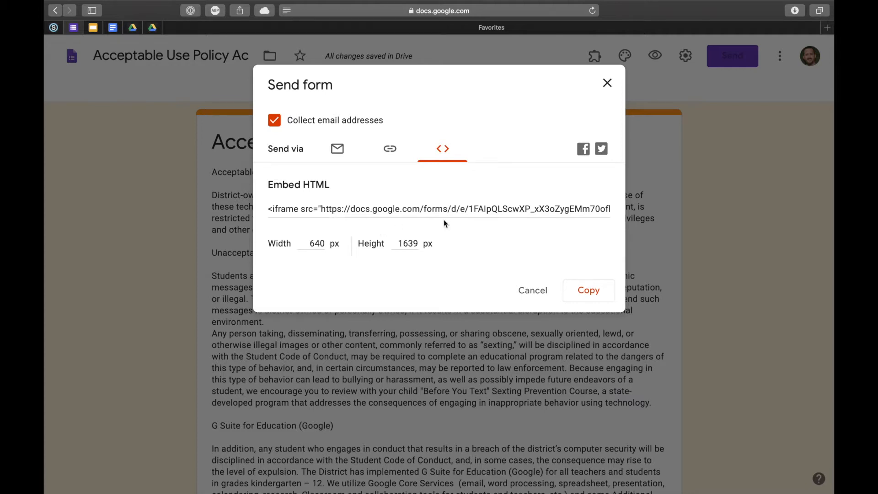
left_click(593, 297)
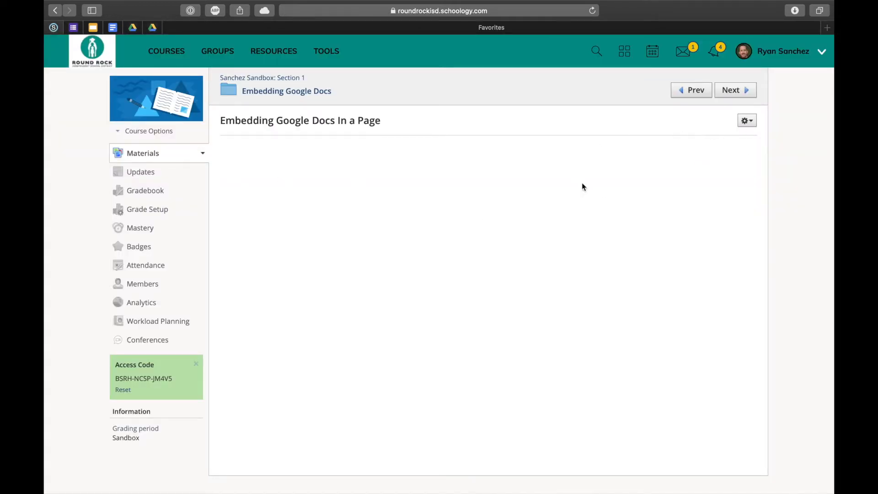
- Edit the "Embedding Google Docs In a Page" page in Schoology, paste the form's embed code into its HTML source and save
left_click(747, 121)
left_click(729, 139)
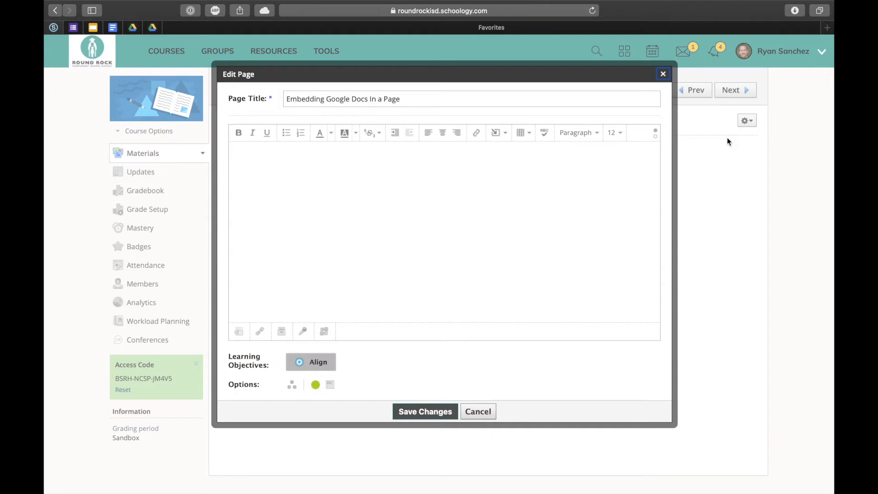
left_click(389, 222)
left_click(659, 136)
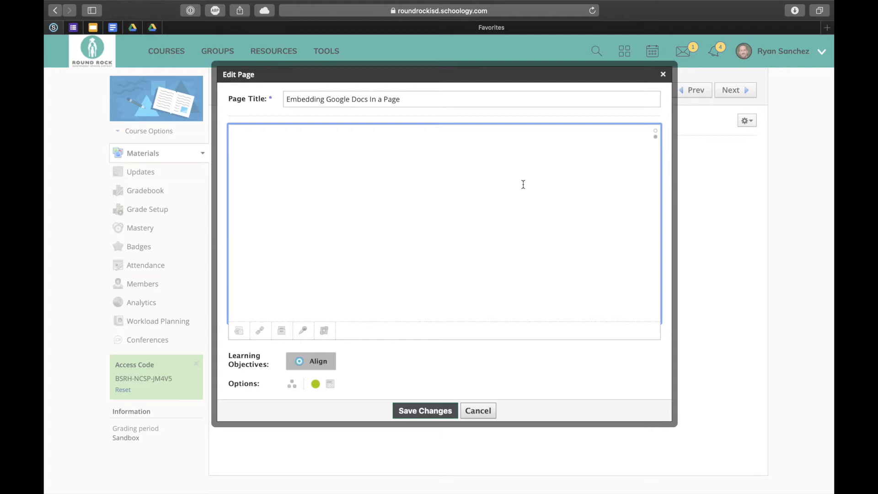
key("super+v")
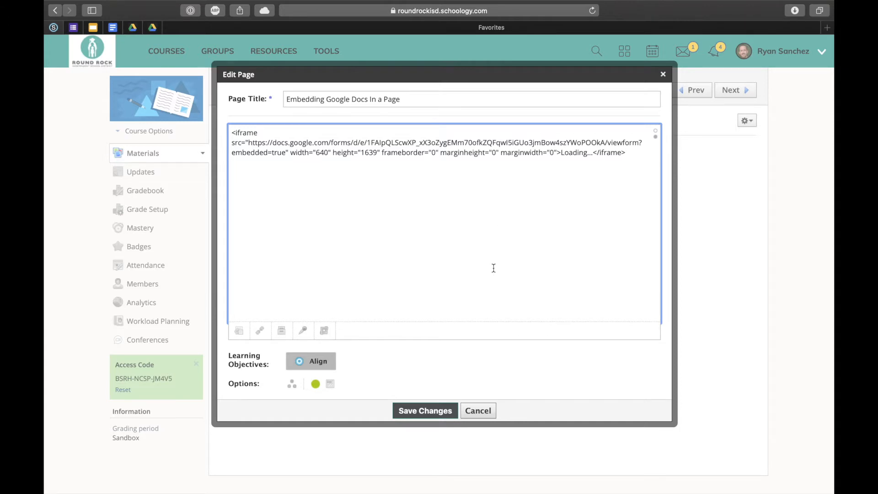
left_click(433, 412)
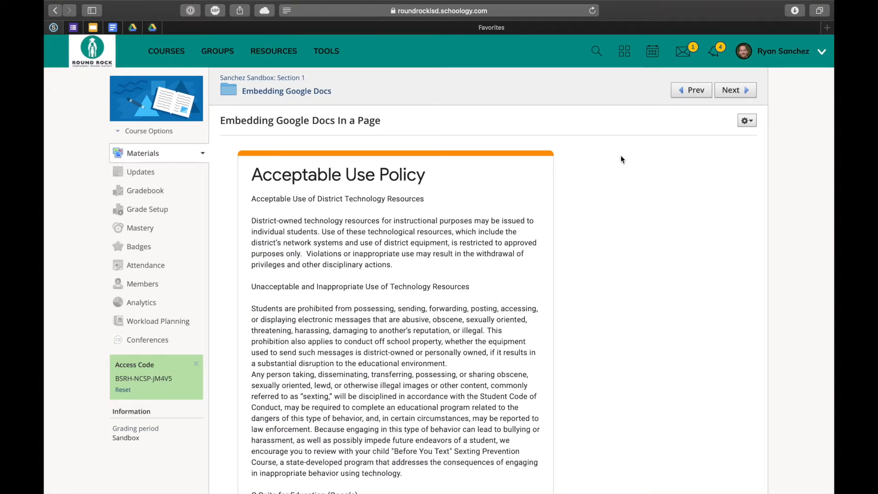
- Examine the embedded form on the page, and compare its visual and HTML source views in the page editor
scroll(589, 222, "down", 3)
scroll(588, 222, "down", 10)
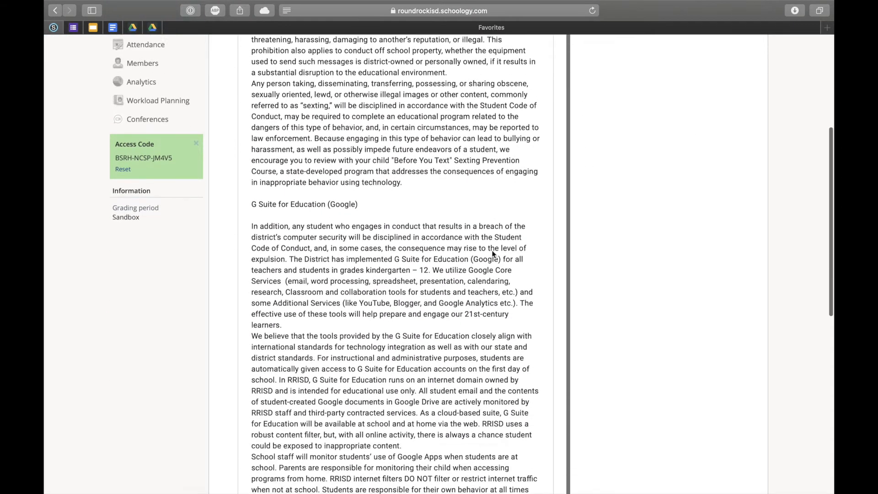
scroll(610, 259, "down", 5)
scroll(610, 259, "up", 20)
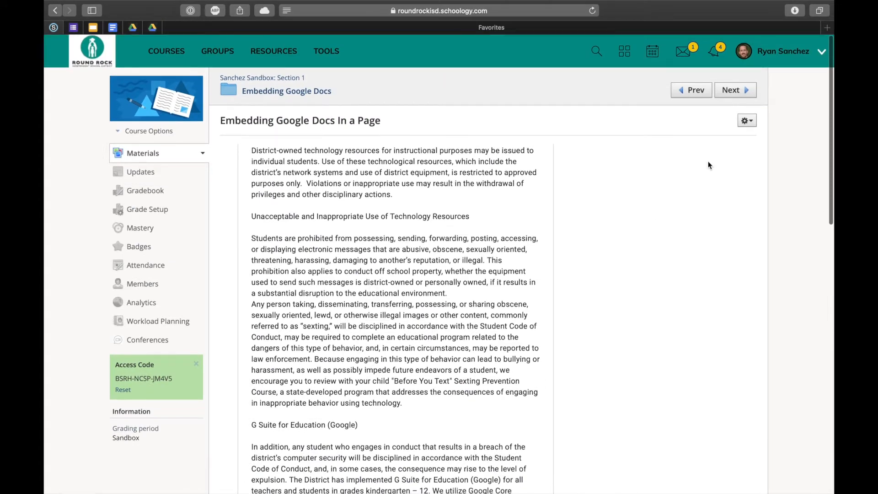
left_click(746, 121)
left_click(728, 139)
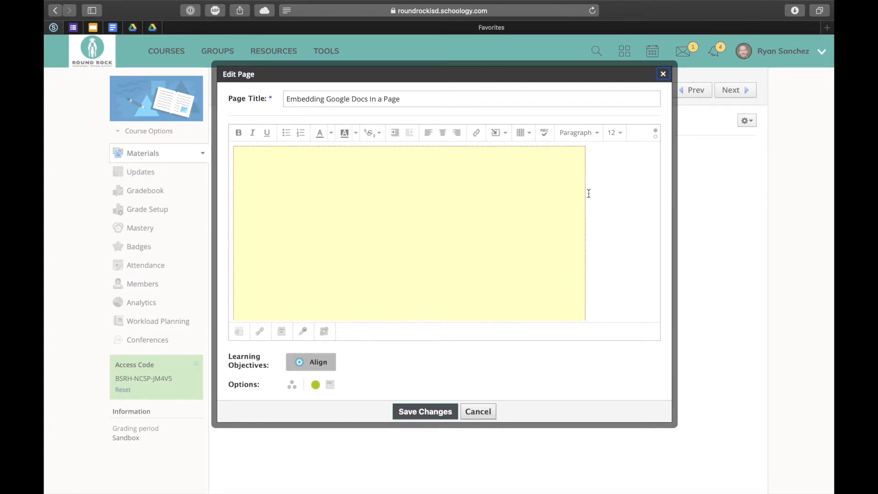
left_click(656, 134)
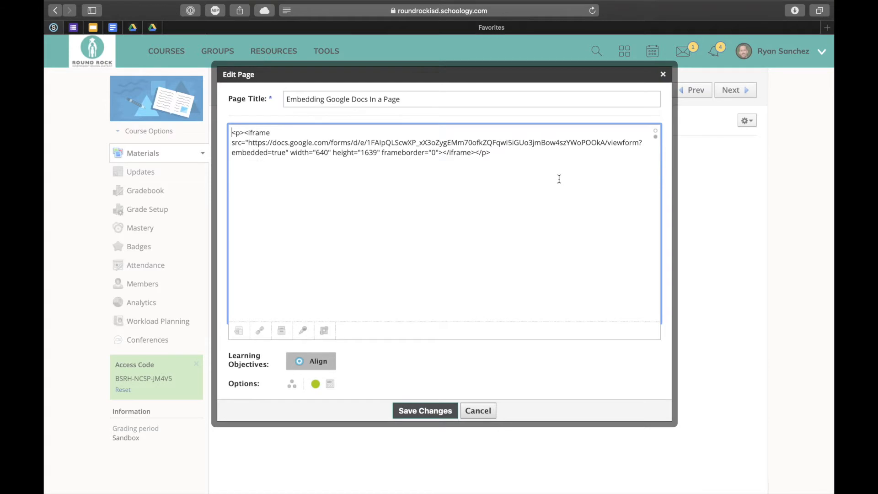
left_click(655, 134)
left_click(432, 404)
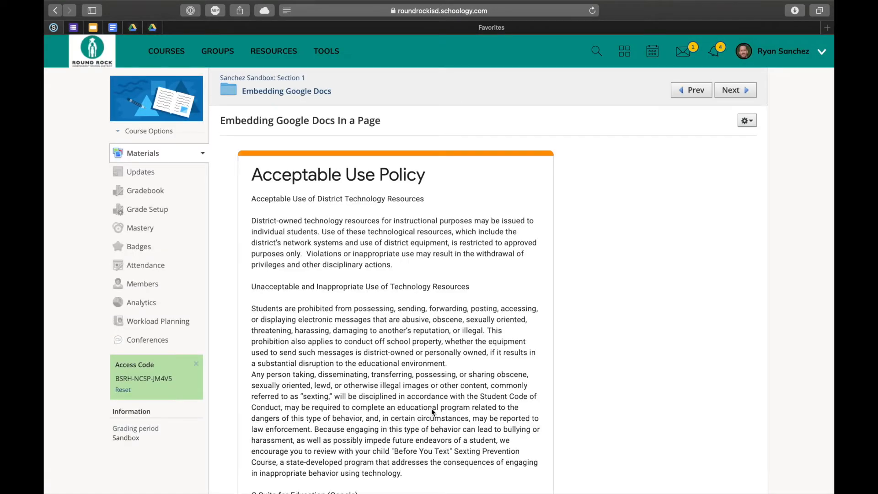
scroll(466, 386, "down", 5)
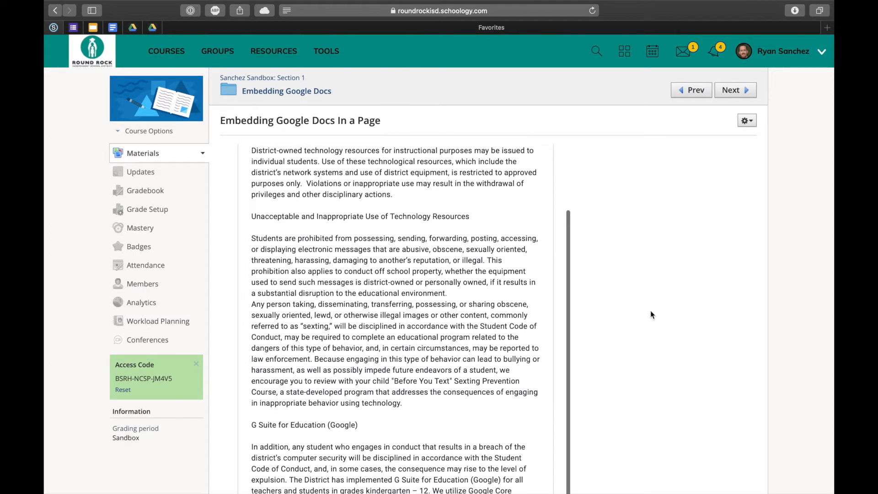
scroll(650, 311, "down", 1)
scroll(651, 311, "up", 1)
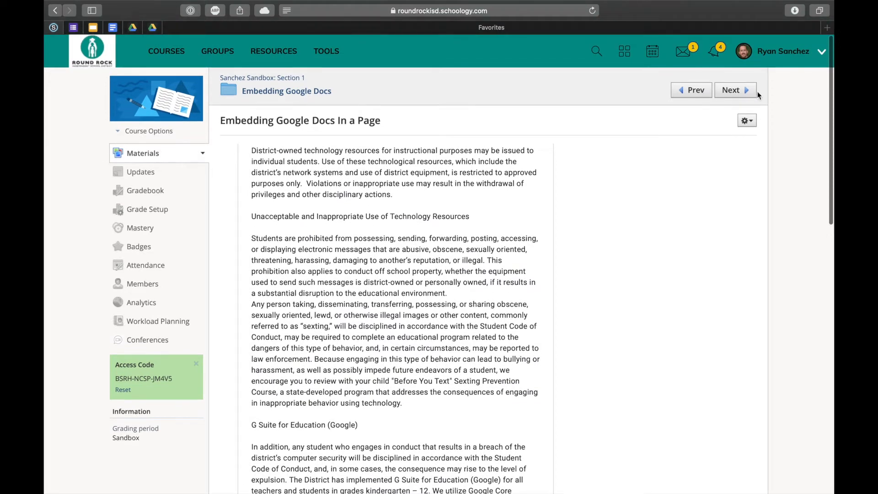
- Remove the embedded form from the page content and save the emptied page
left_click(754, 120)
left_click(729, 139)
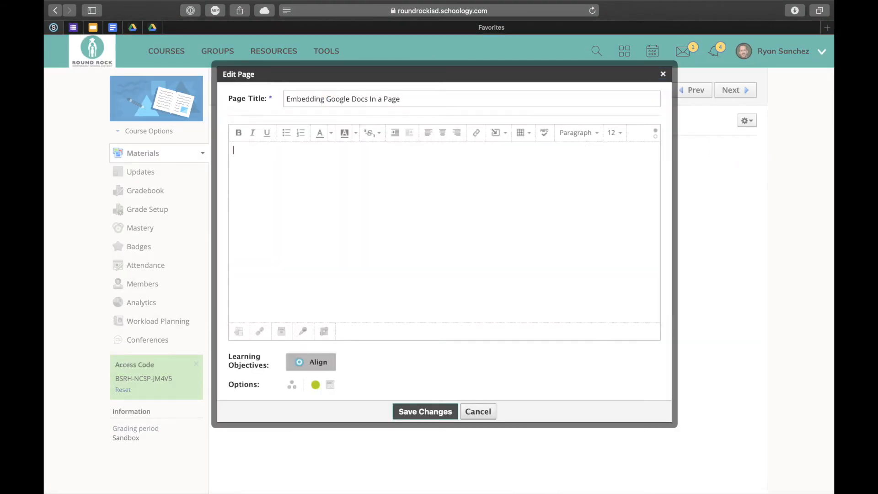
left_click(410, 415)
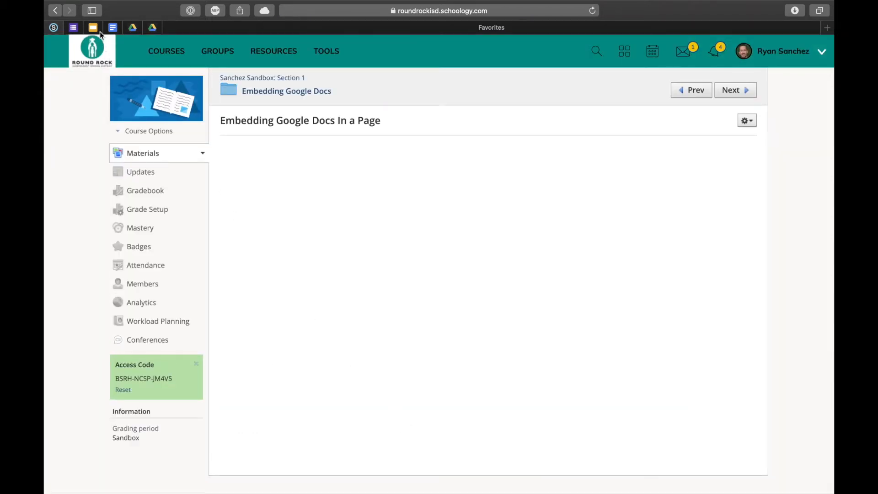
- Switch to the AUP Presentation in Google Slides and publish it to the web as an embed, Medium (960x569), advancing every 3 seconds
left_click(97, 29)
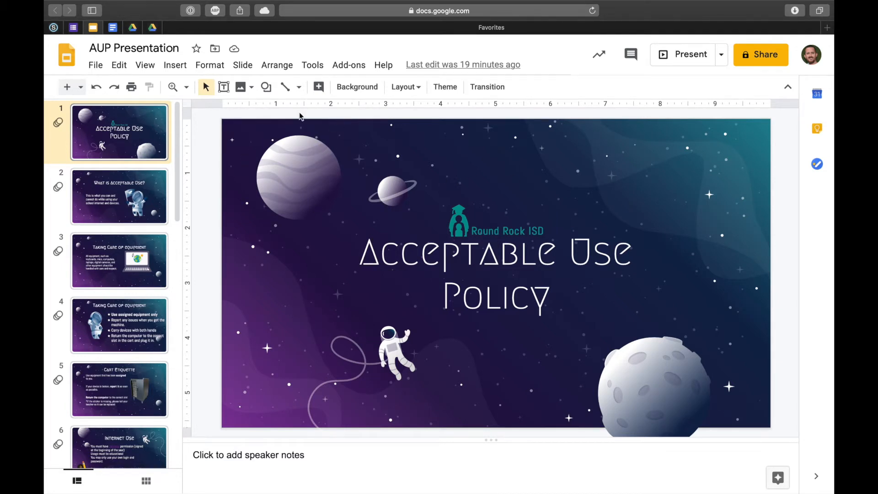
left_click(95, 65)
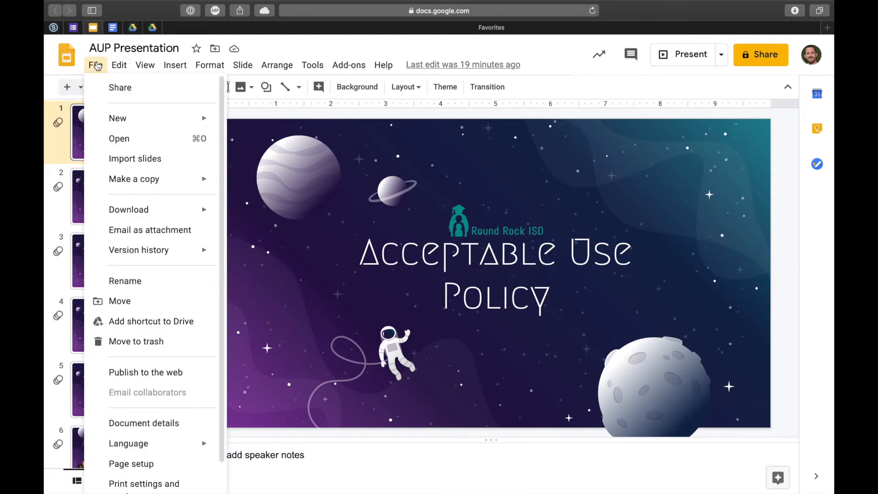
scroll(159, 257, "down", 1)
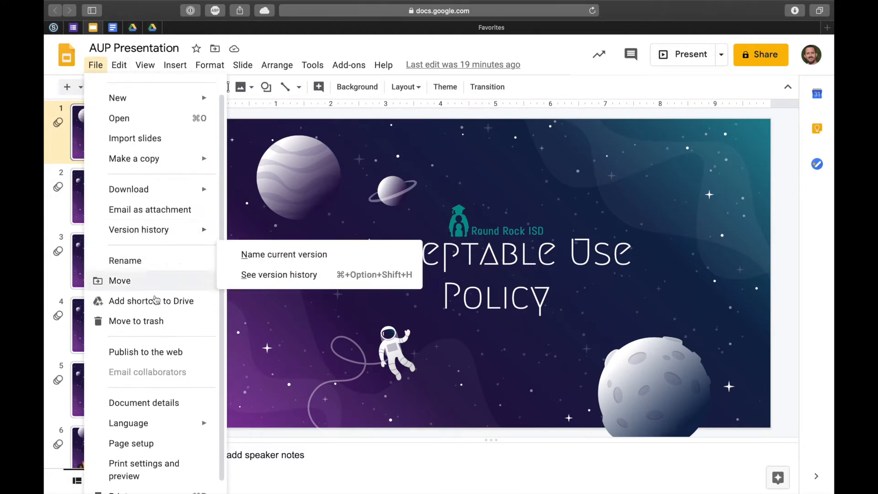
left_click(156, 349)
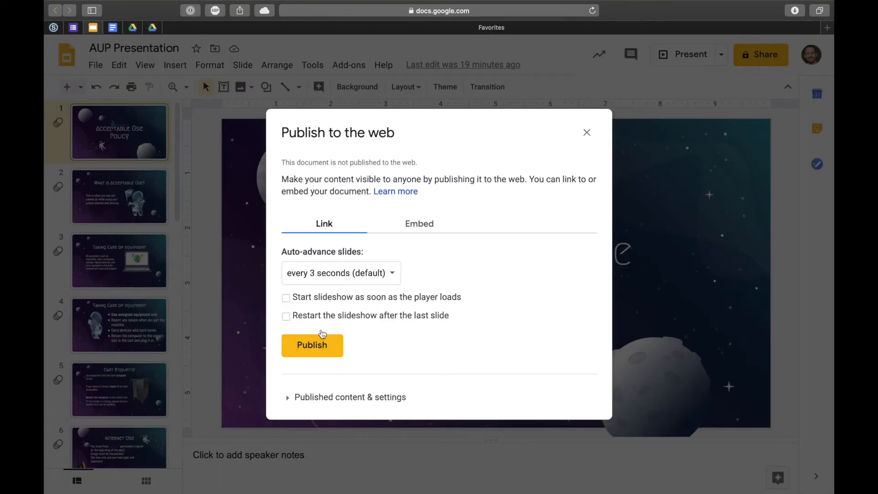
left_click(413, 222)
left_click(417, 223)
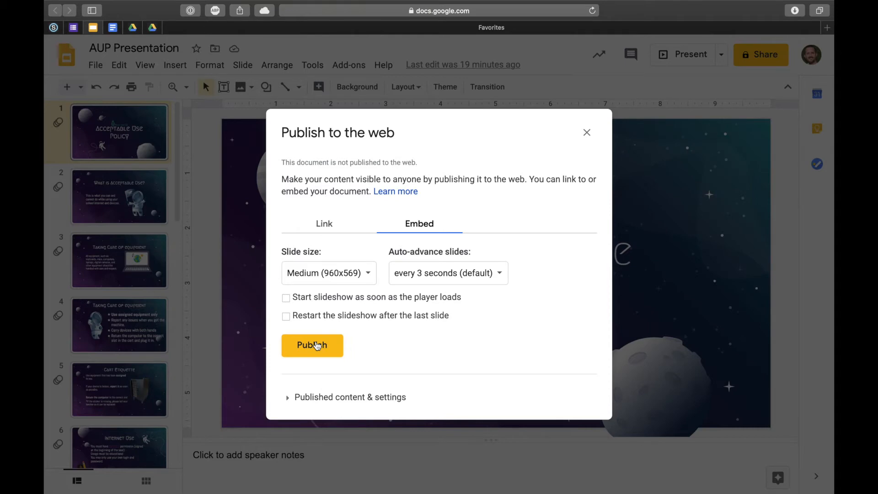
left_click(316, 351)
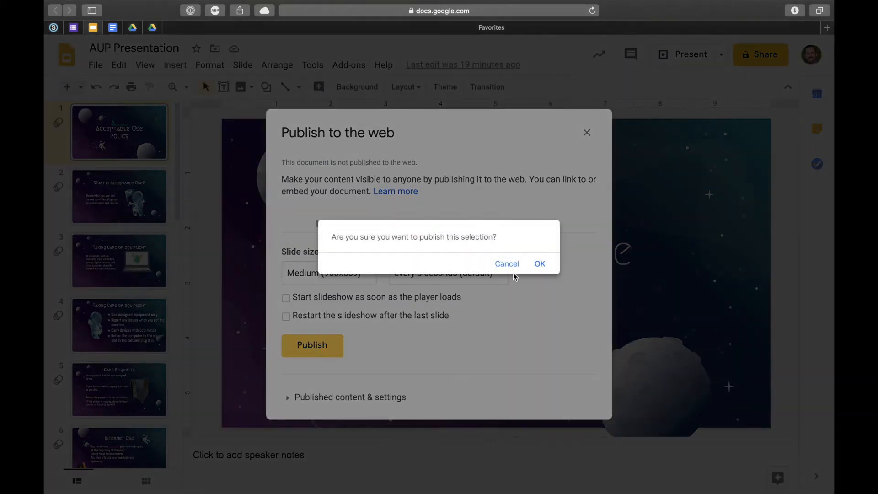
left_click(540, 263)
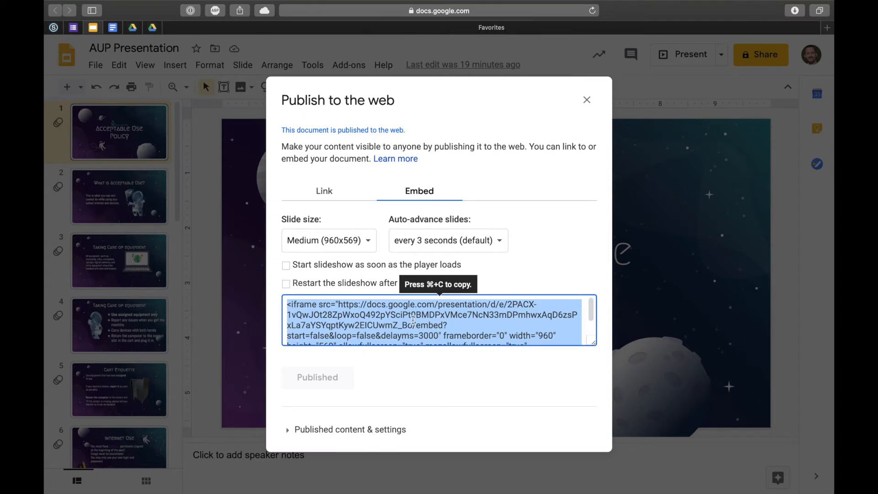
- Copy the complete iframe embed code of the published presentation
scroll(413, 320, "down", 2)
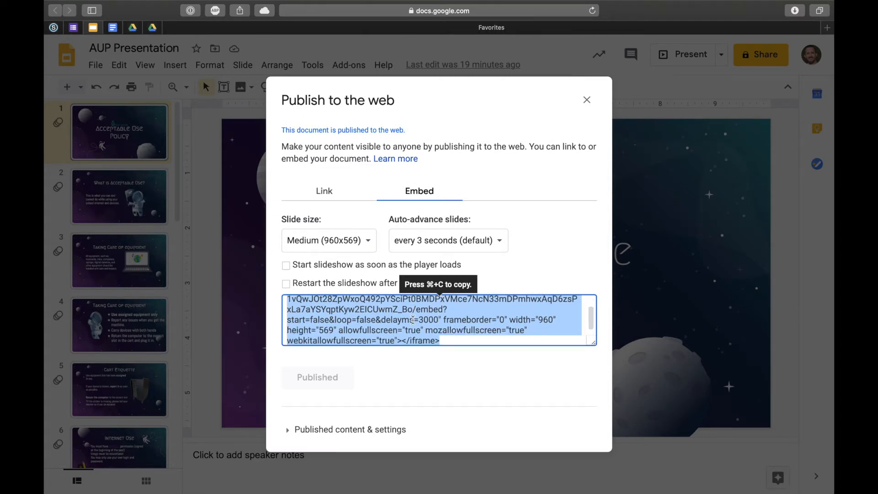
right_click(413, 320)
left_click(431, 364)
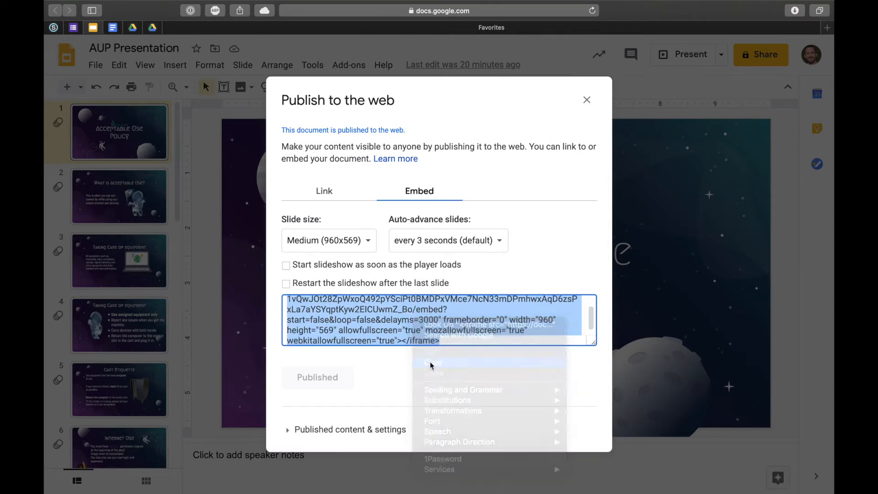
- Switch to Schoology, add "Normal typing" and the presentation's iframe code in HTML source to the Embedding Google Docs In a Page content, and save
left_click(54, 28)
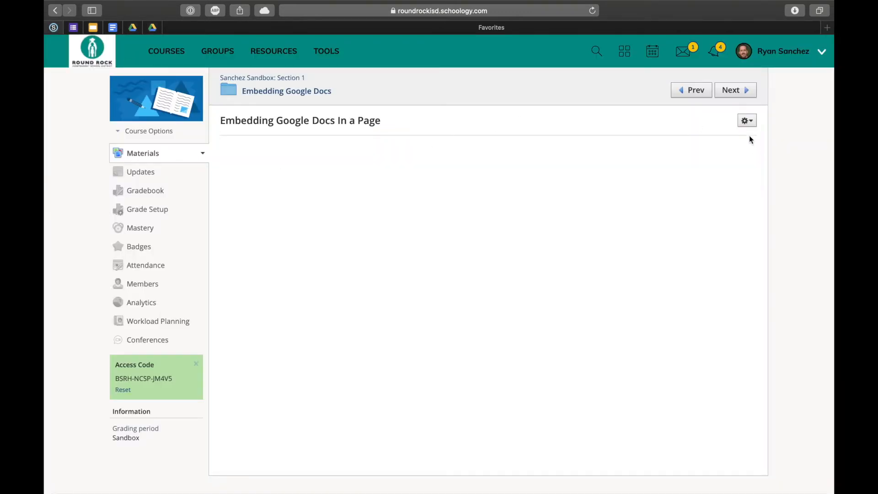
left_click(754, 122)
left_click(734, 139)
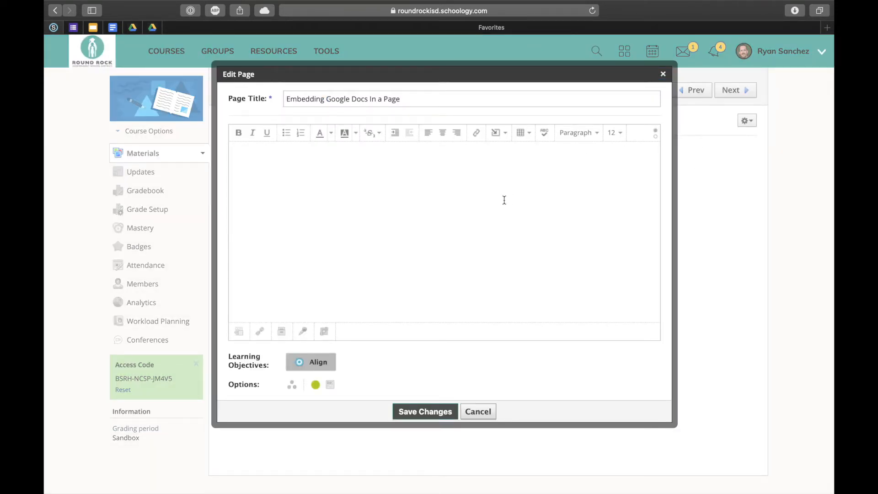
type("Normal typing")
left_click(655, 134)
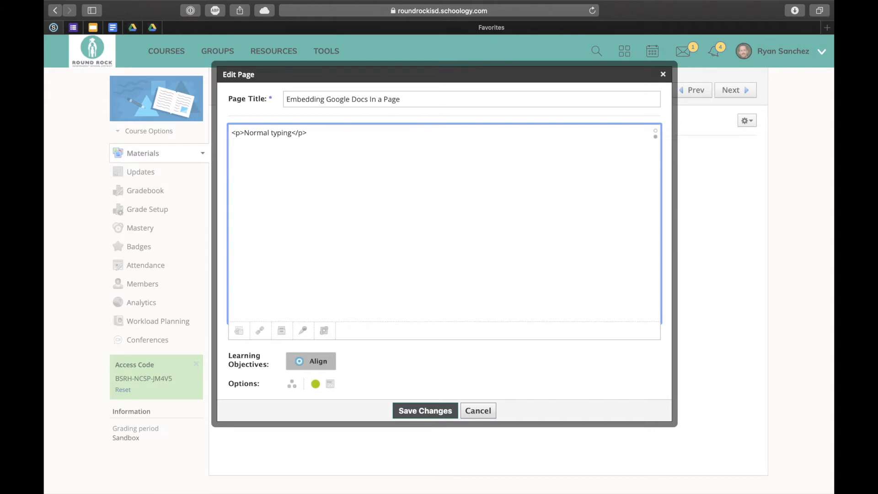
key("super+v")
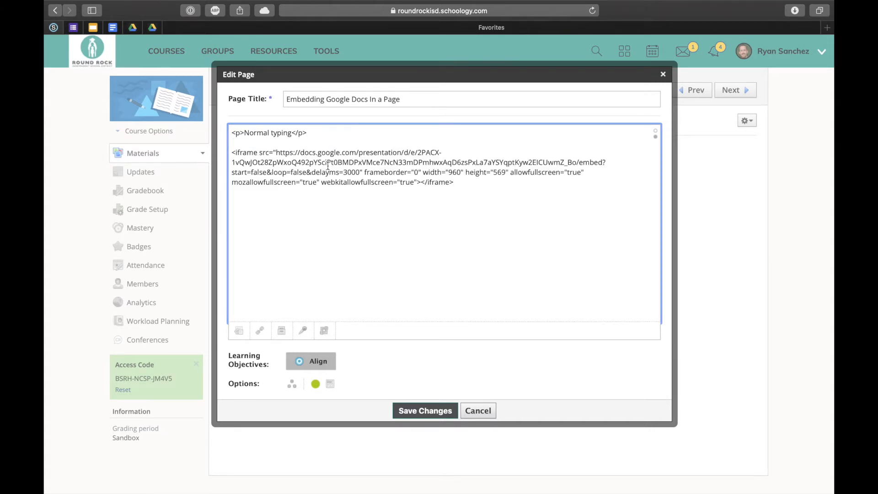
left_click(428, 412)
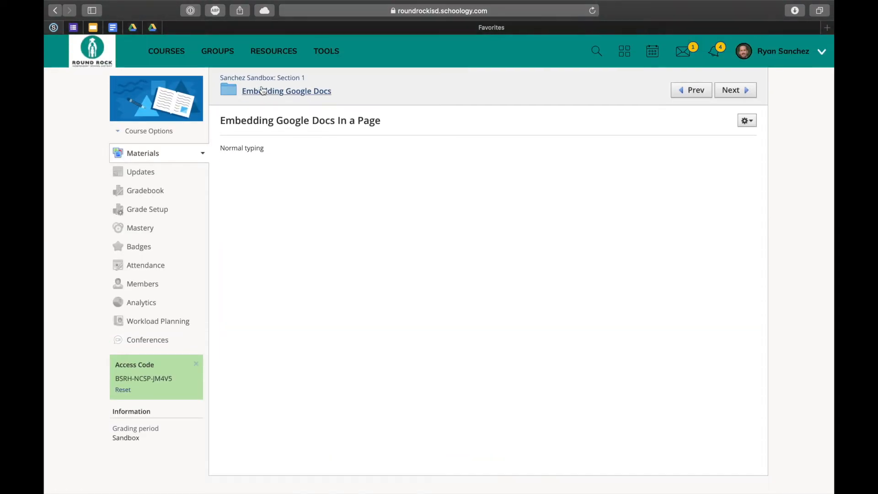
- Switch to the Acceptable Use of District Technology Resources document in Google Docs
left_click(113, 27)
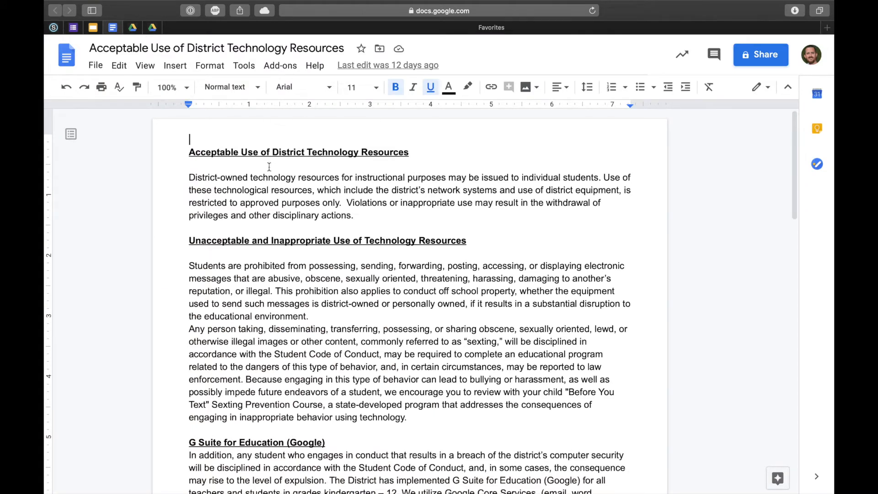
left_click(103, 66)
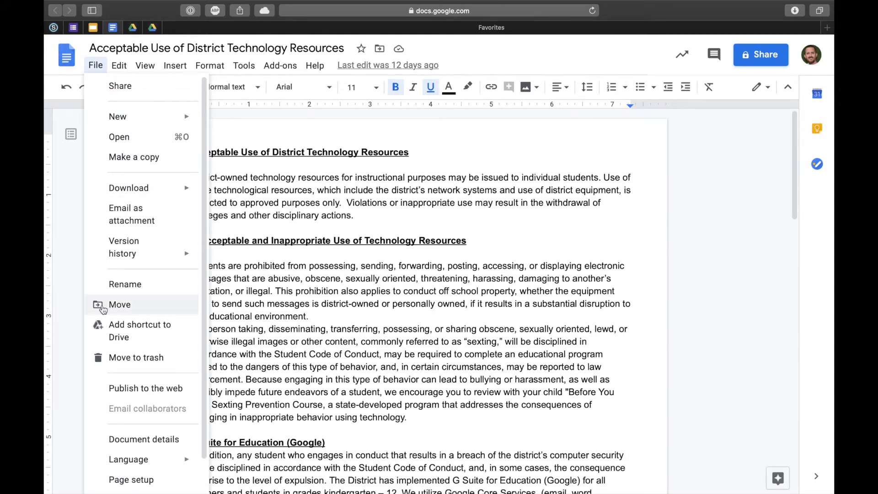
left_click(115, 305)
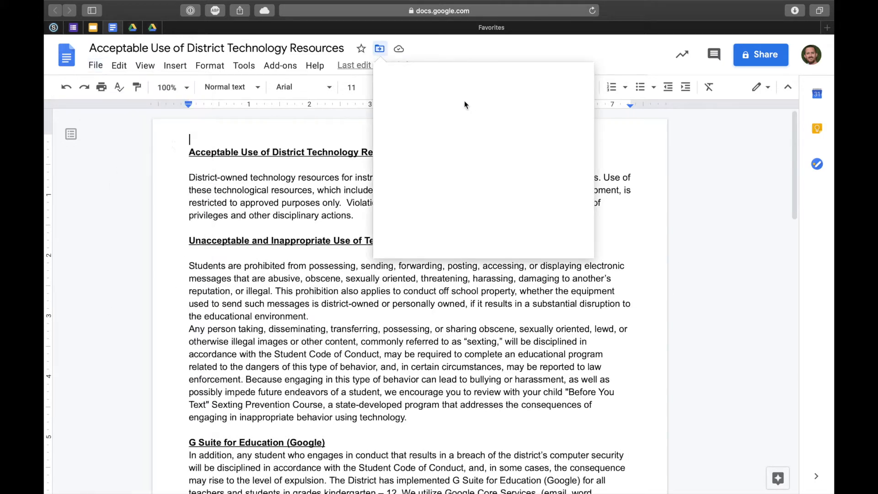
left_click(694, 170)
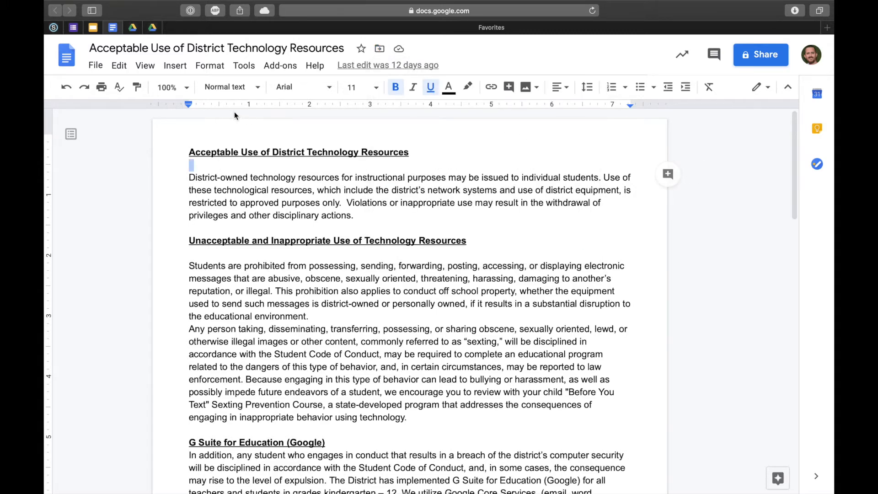
- Copy the document's iframe embed code from its Publish to the web settings and close them
left_click(98, 74)
scroll(112, 307, "down", 1)
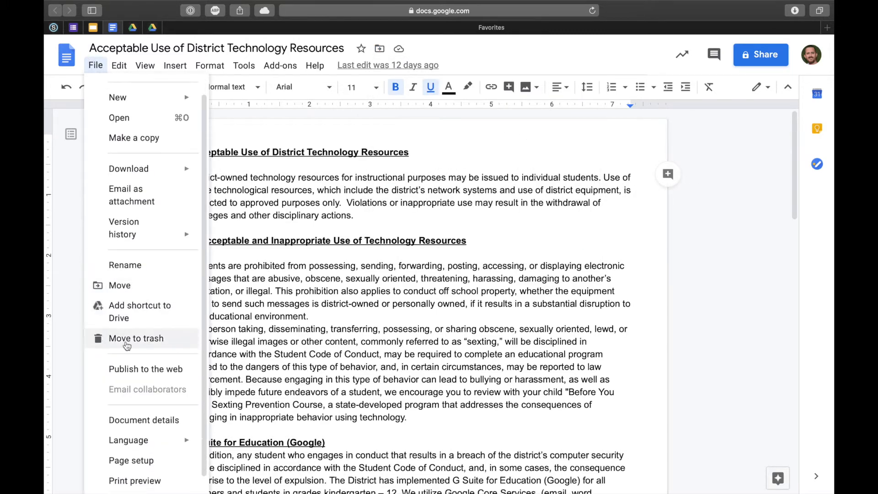
left_click(132, 368)
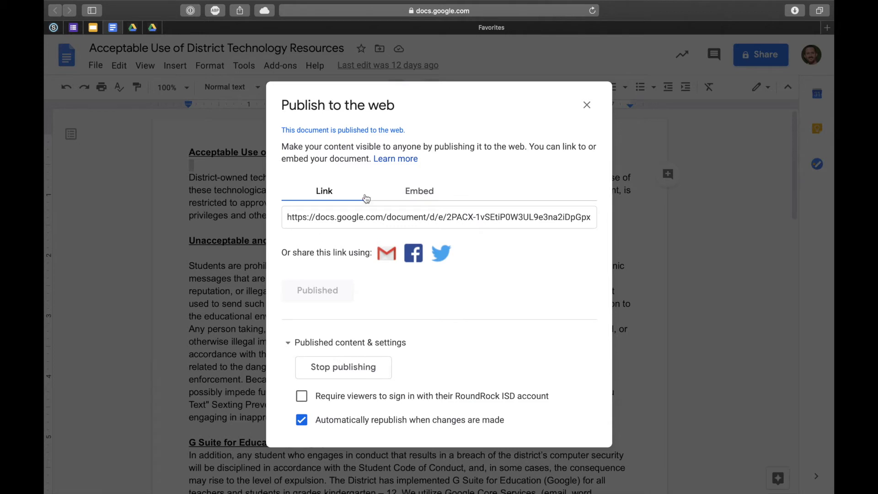
left_click(407, 189)
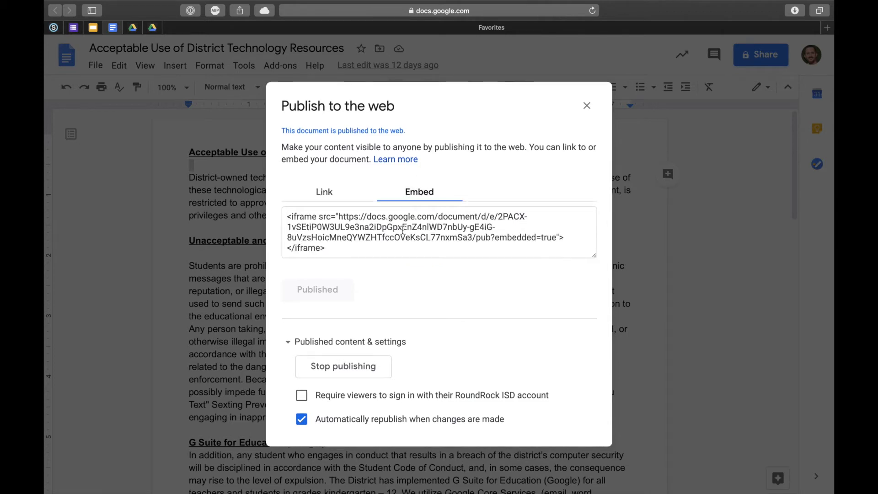
left_click(363, 245)
key("super+c")
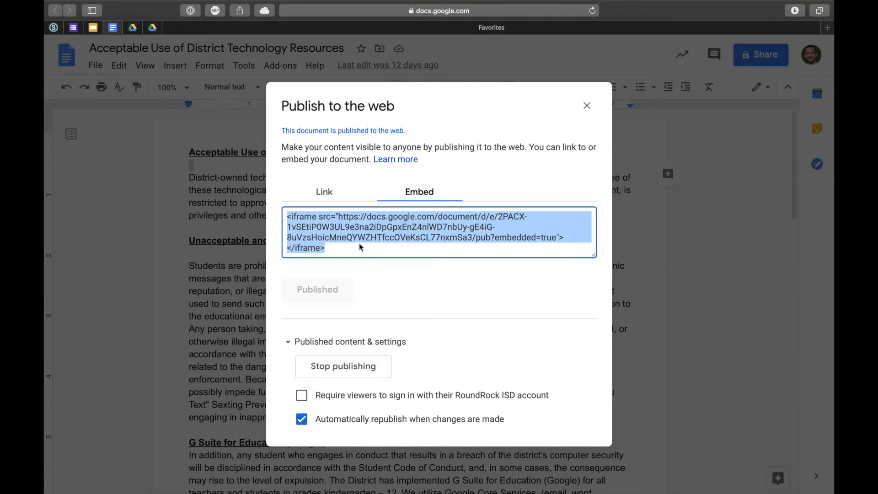
left_click(586, 107)
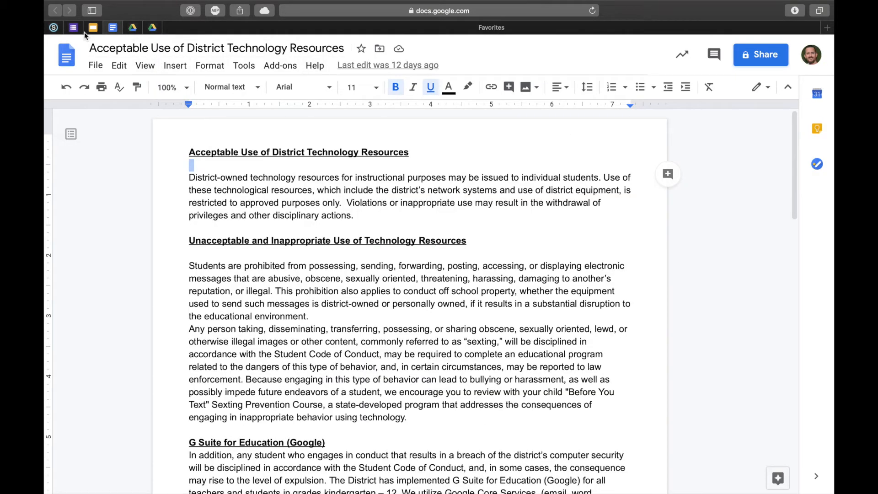
- Switch back to Schoology and open the Embedding Google Docs folder from the sandbox course's materials
left_click(54, 28)
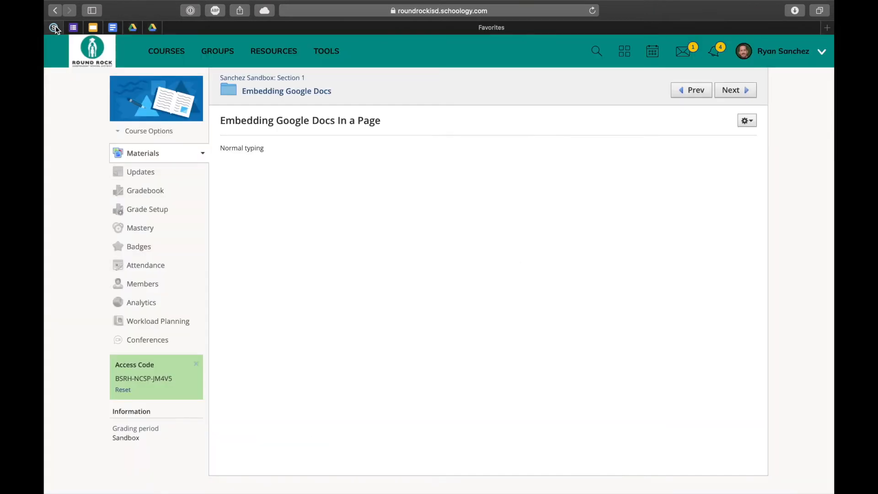
left_click(283, 78)
scroll(347, 334, "down", 1)
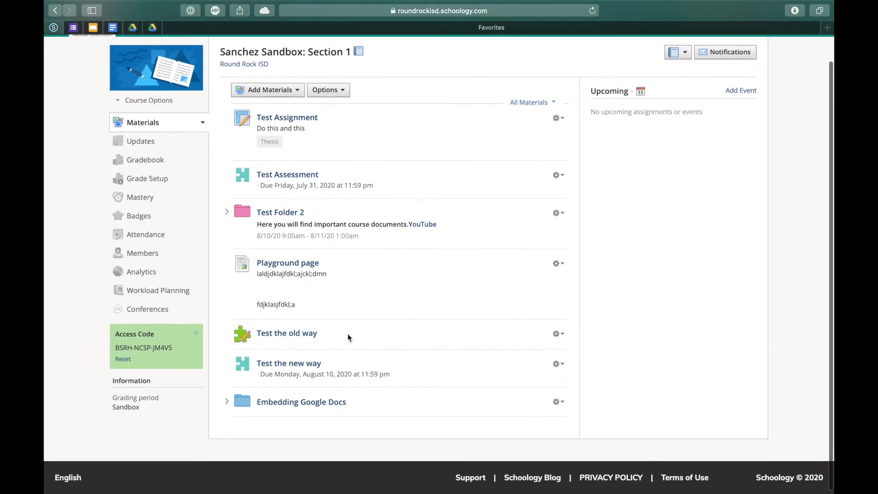
left_click(325, 403)
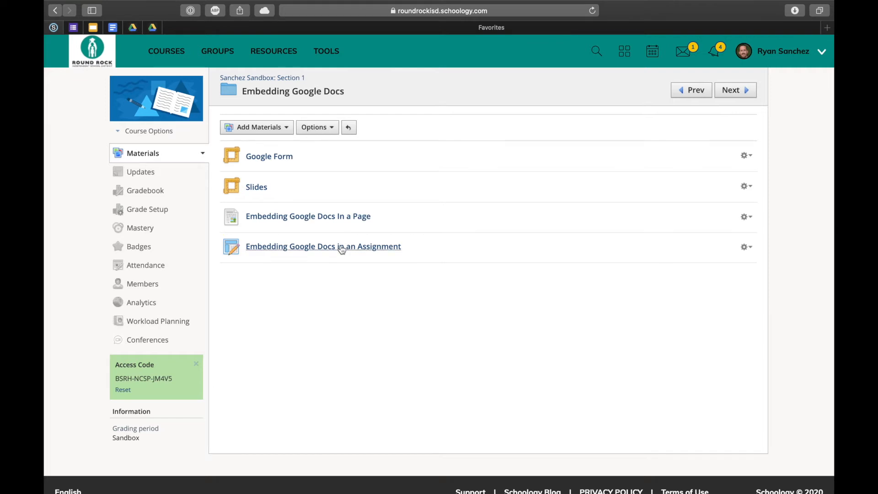
- Add "Normal typing:" and the copied iframe code in HTML source to the description of Embedding Google Docs in an Assignment, and save
left_click(747, 248)
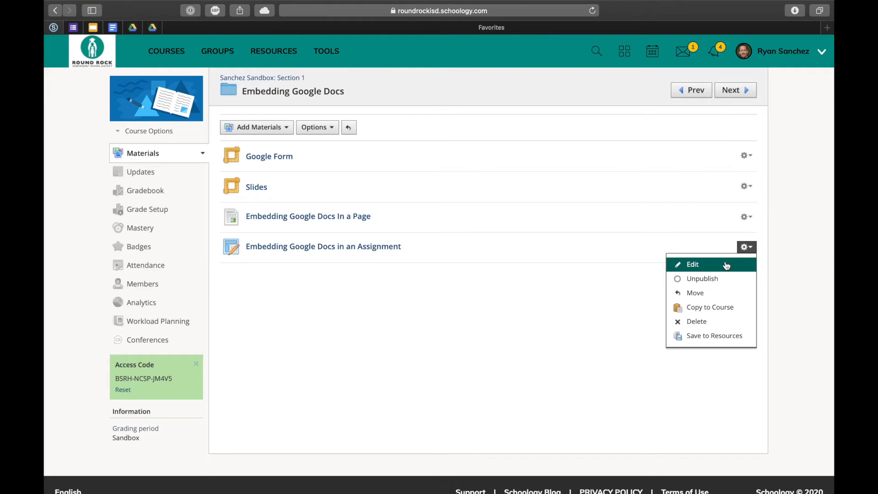
left_click(731, 264)
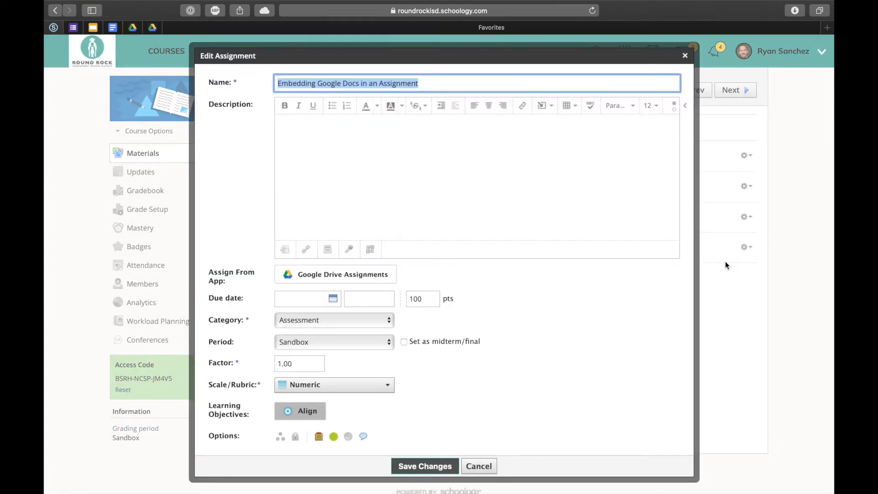
left_click(563, 208)
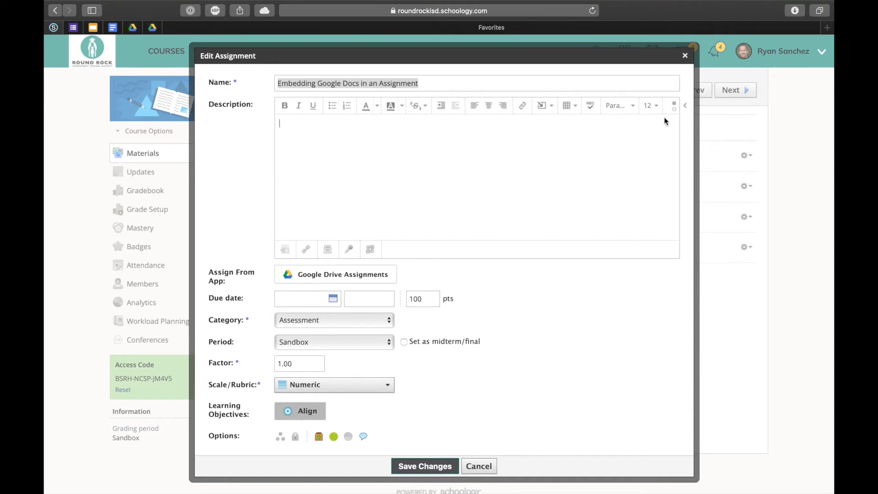
type("orm")
left_click(675, 106)
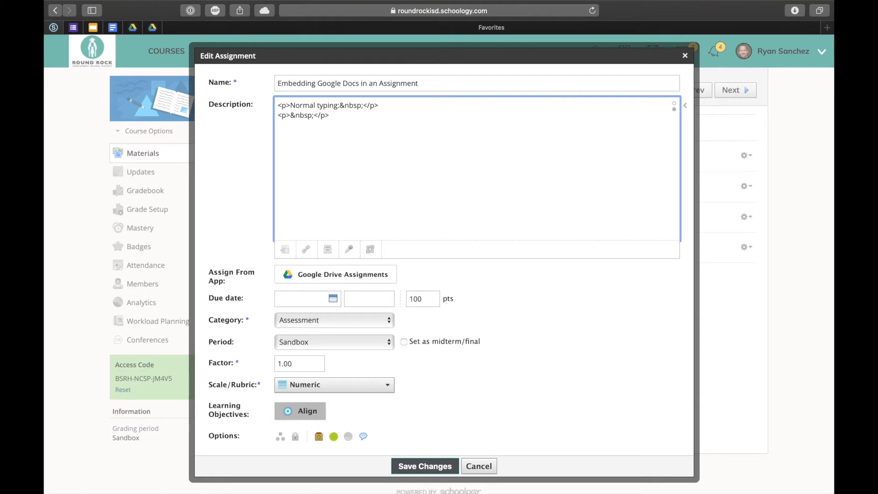
key("super+v")
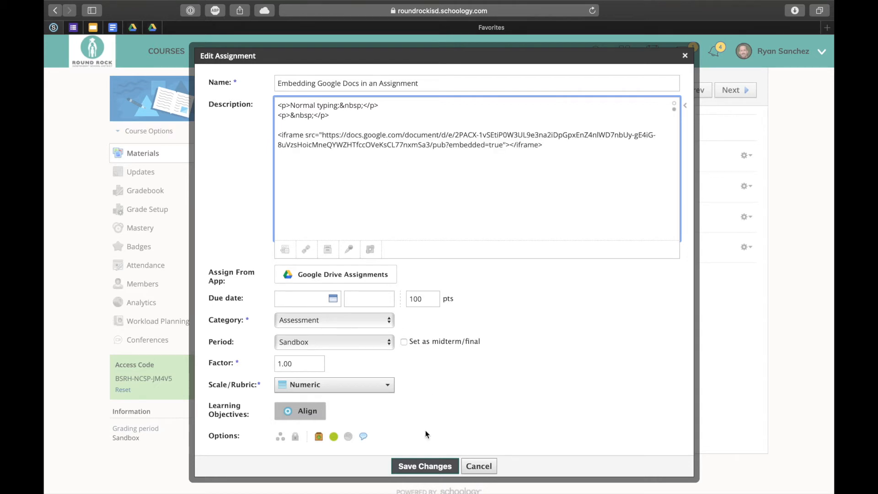
left_click(425, 466)
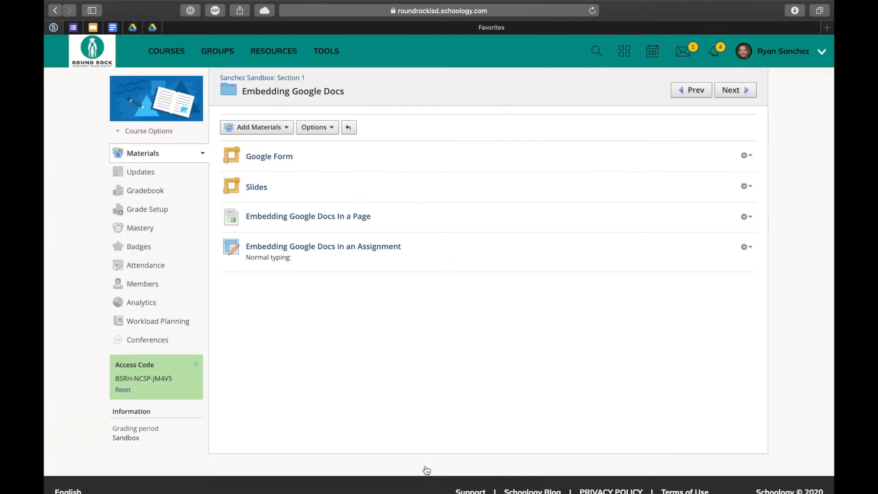
- Open the Embedding Google Docs in an Assignment item and examine the embedded document's frame size and contents
left_click(355, 252)
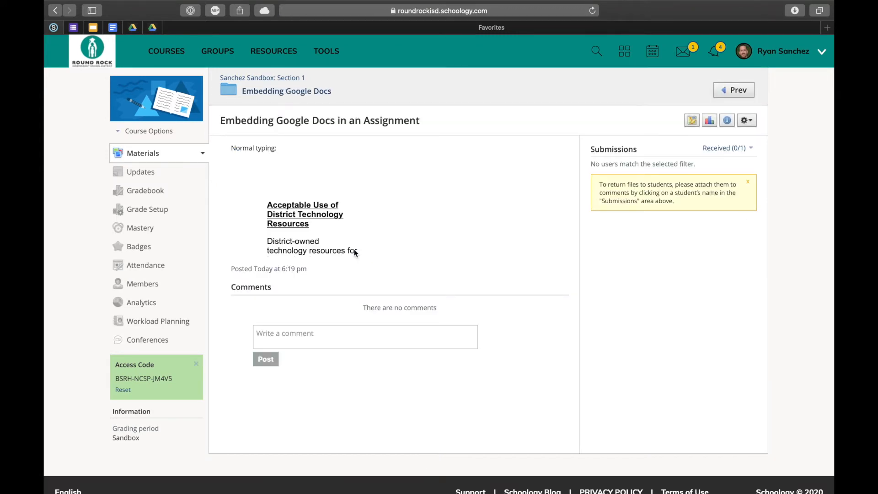
scroll(358, 234, "down", 3)
scroll(358, 233, "down", 10)
scroll(357, 237, "down", 10)
scroll(357, 237, "down", 10)
scroll(358, 237, "down", 15)
scroll(358, 233, "up", 20)
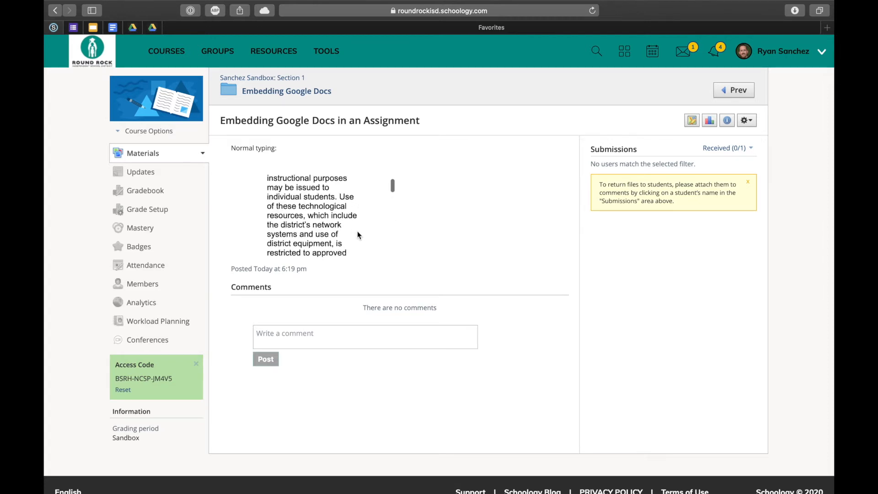
- Enlarge the embedded document's frame to most of the description's width in the assignment editor, and save the changes
left_click(747, 120)
left_click(709, 139)
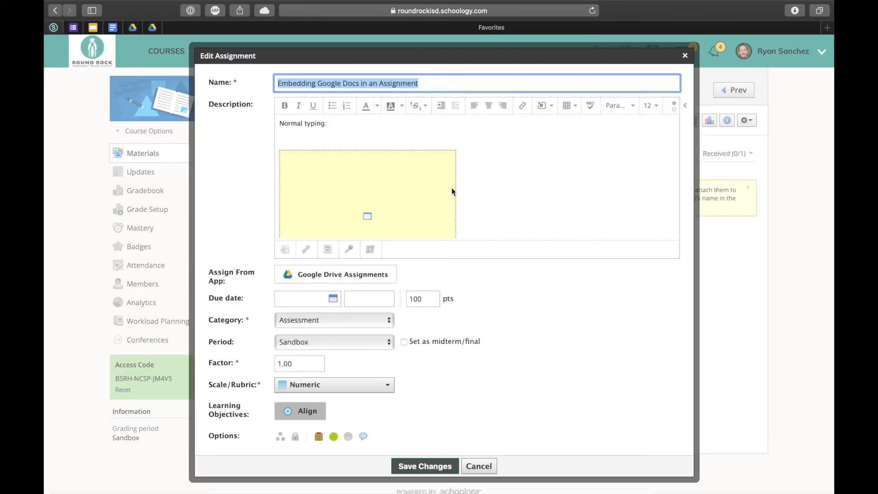
left_click(452, 191)
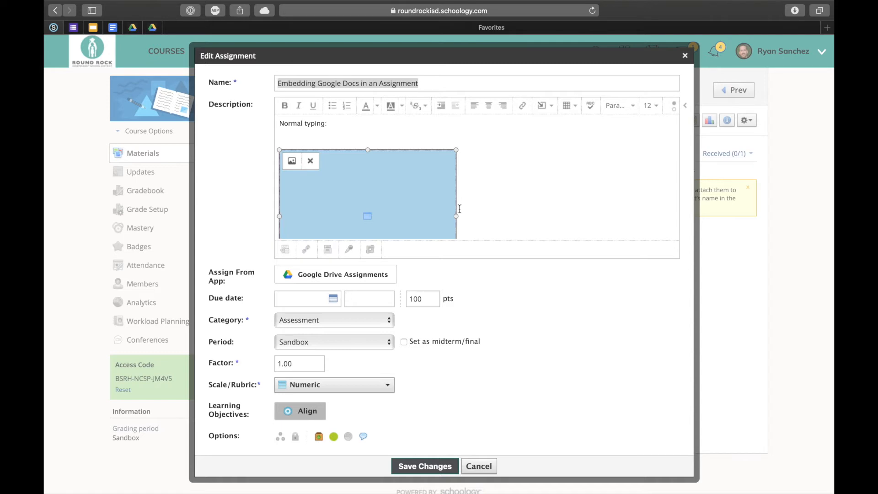
scroll(459, 211, "down", 3)
left_click_drag(458, 233, 590, 266)
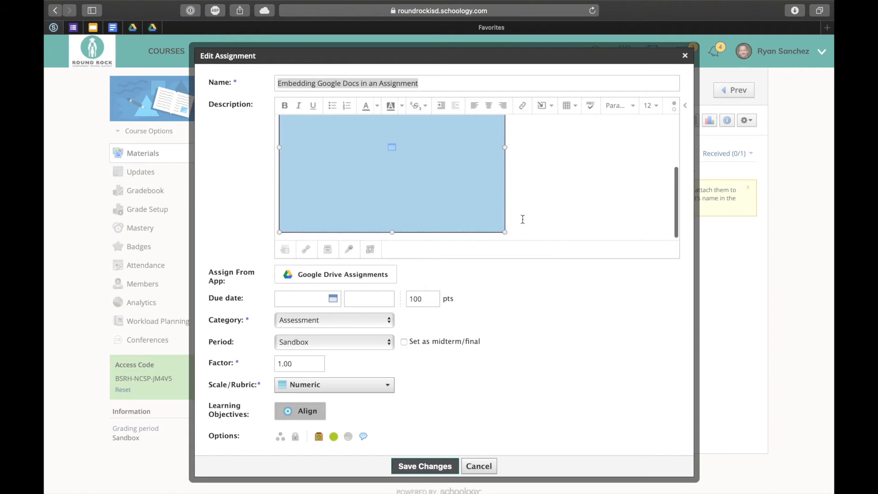
left_click_drag(506, 232, 618, 324)
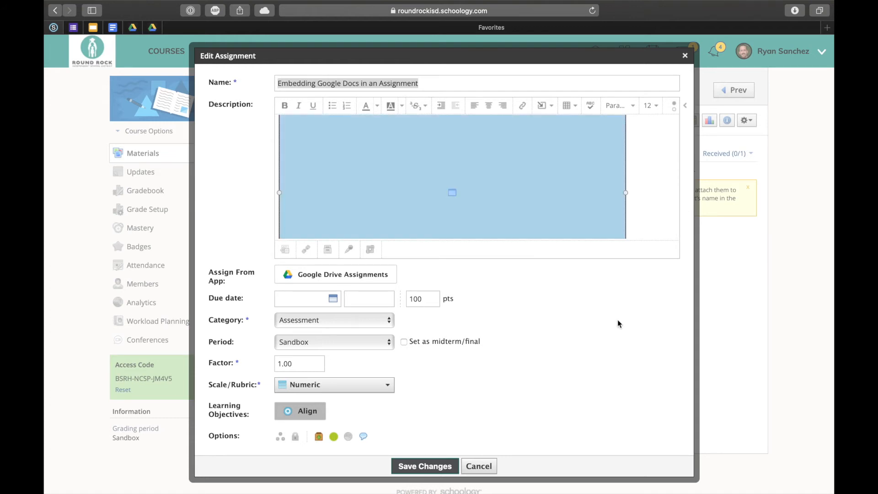
left_click(424, 466)
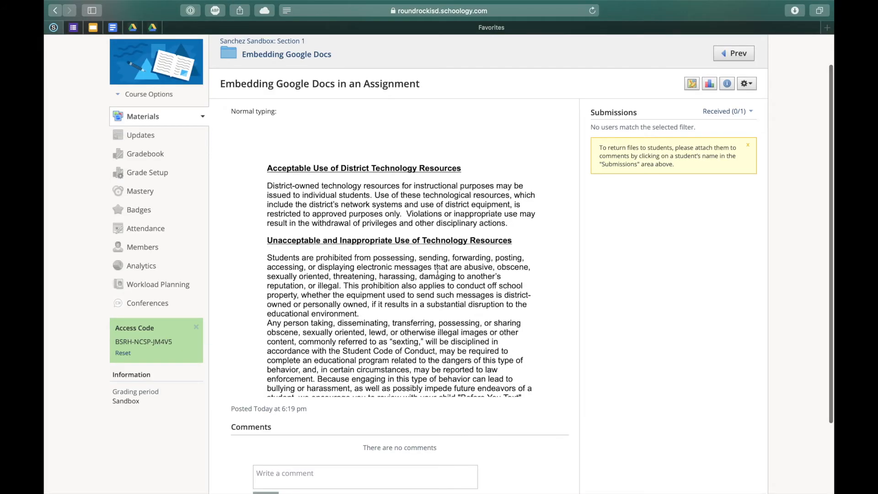
- Examine the enlarged embedded document on the assignment page by reading through its sections
scroll(437, 272, "down", 5)
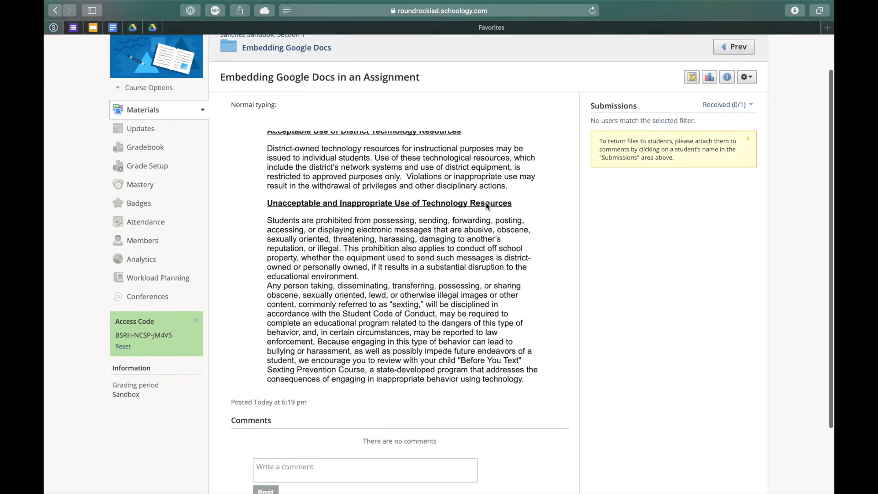
scroll(486, 202, "up", 3)
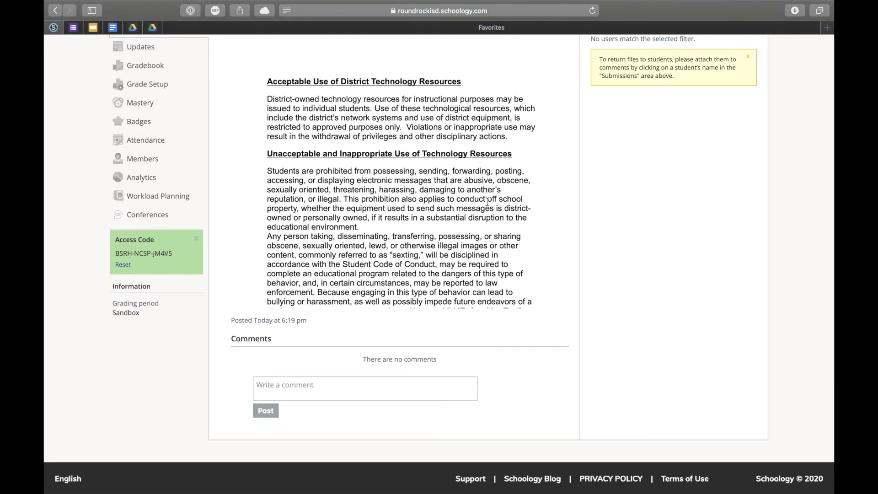
scroll(637, 159, "up", 5)
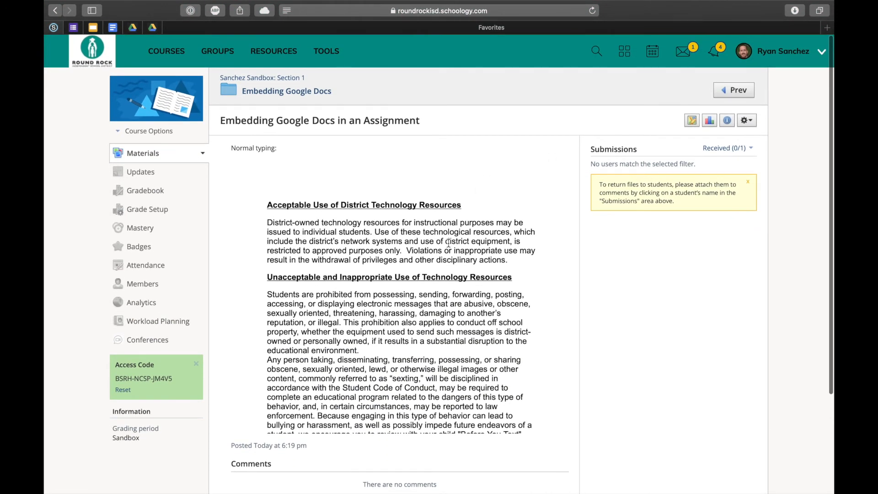
scroll(449, 243, "down", 3)
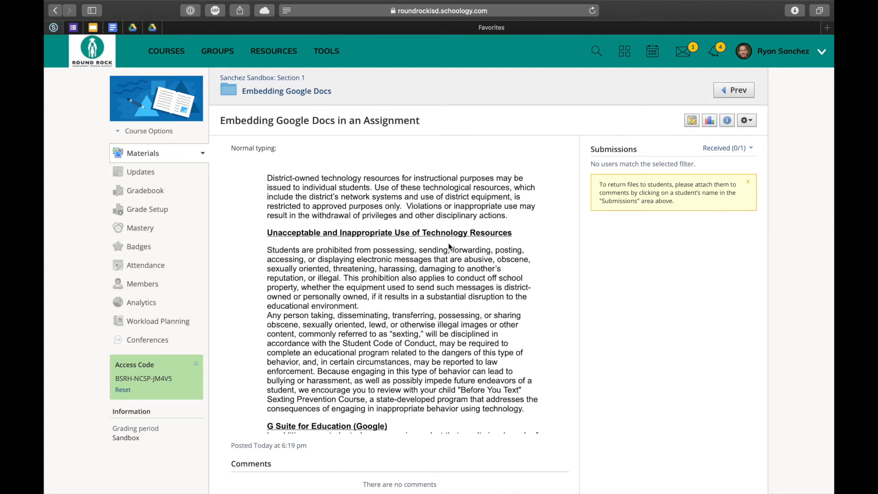
scroll(449, 244, "up", 3)
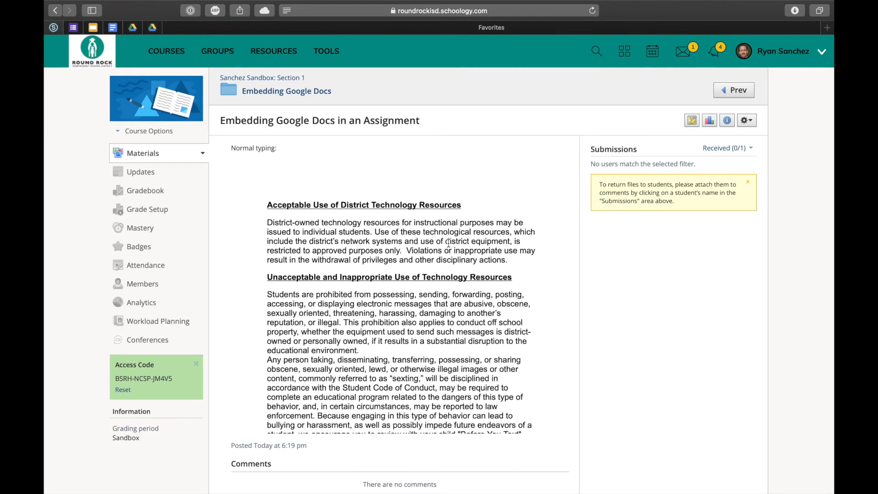
- Read further through the embedded document, and look over Copy of Teacher info sheet.docx in Google Drive
scroll(448, 243, "down", 2)
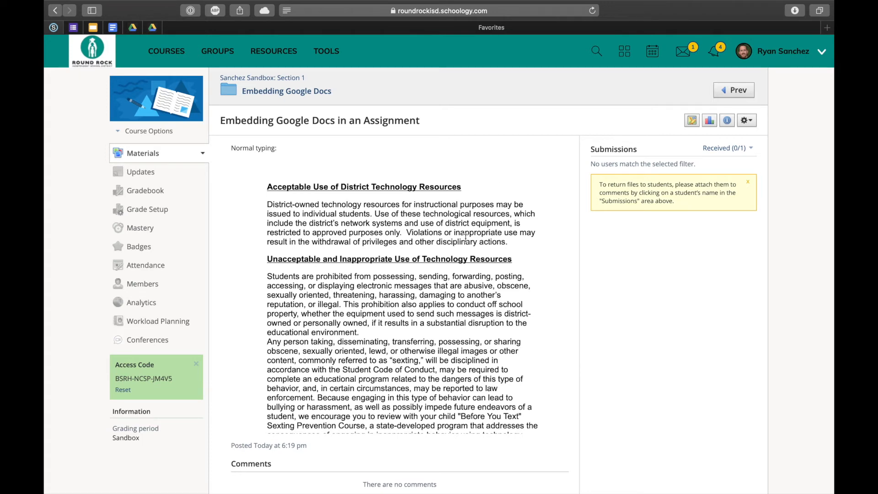
scroll(464, 236, "down", 15)
left_click(133, 28)
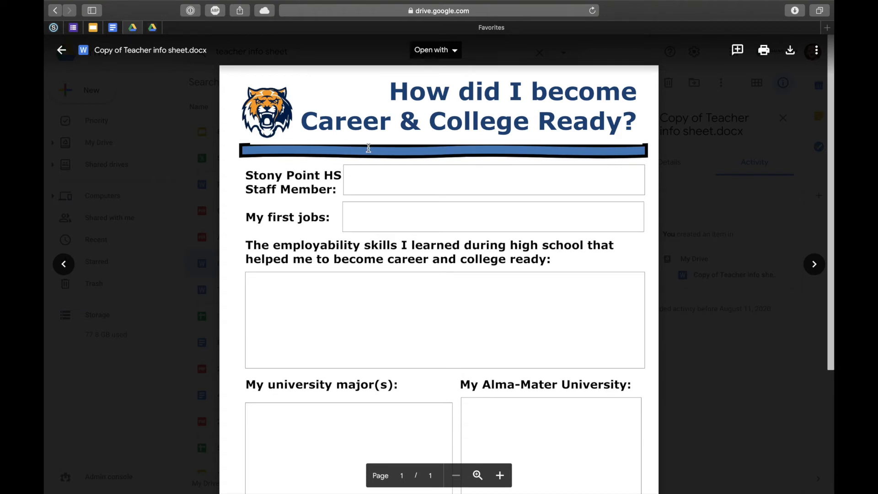
scroll(528, 203, "down", 2)
scroll(528, 203, "down", 4)
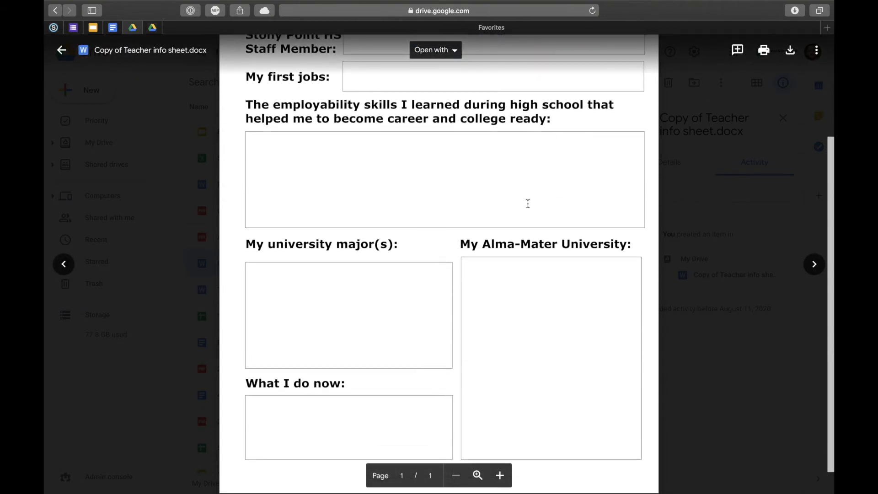
scroll(528, 203, "up", 5)
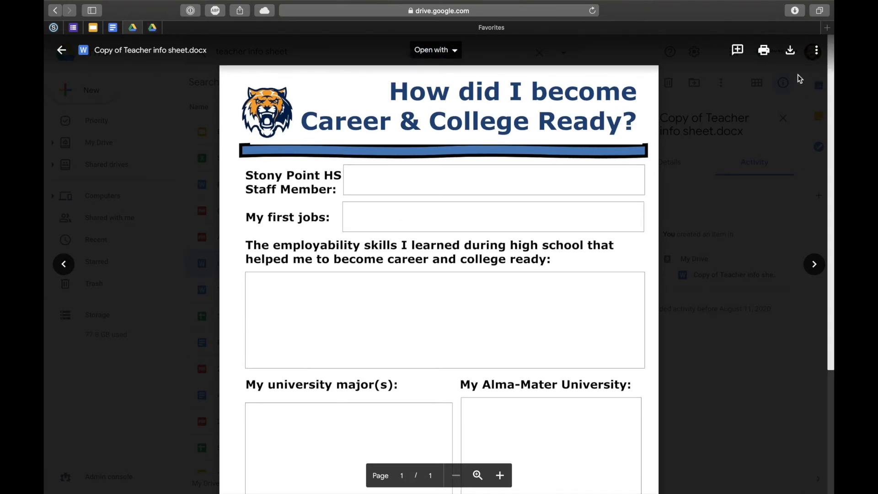
- Open Copy of Teacher info sheet.docx in its own window and bring up its HTML embed code
left_click(816, 51)
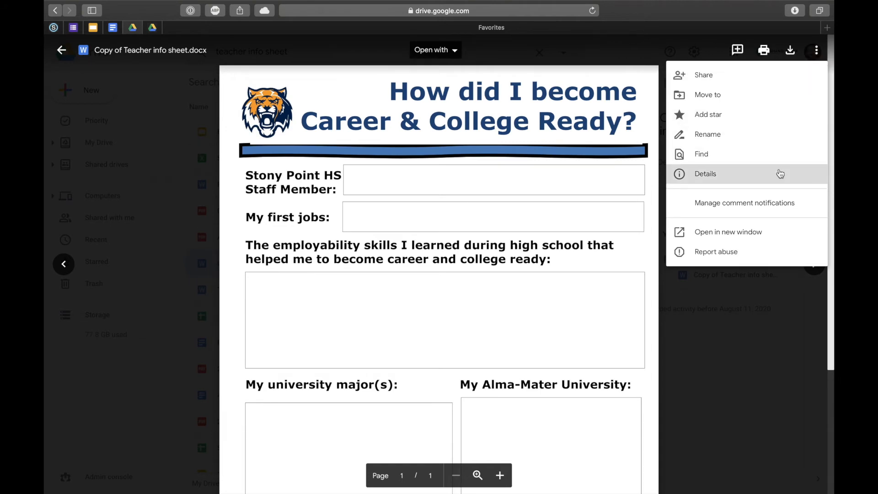
left_click(747, 232)
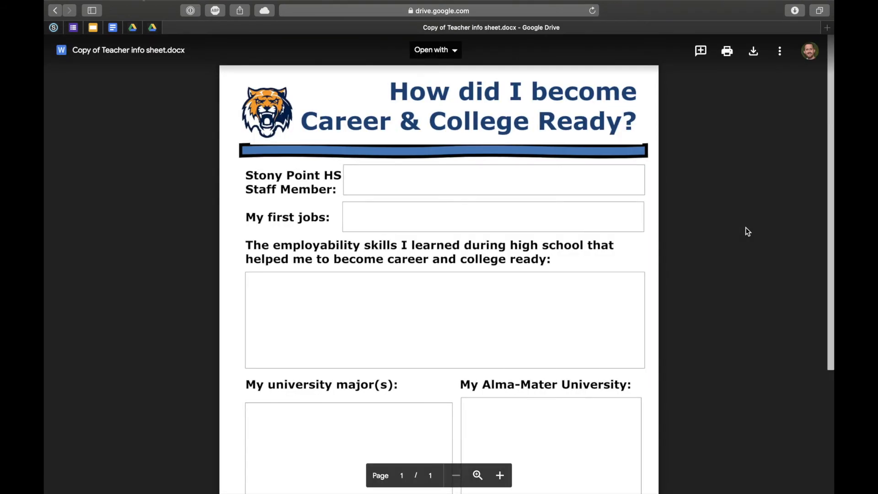
left_click(779, 61)
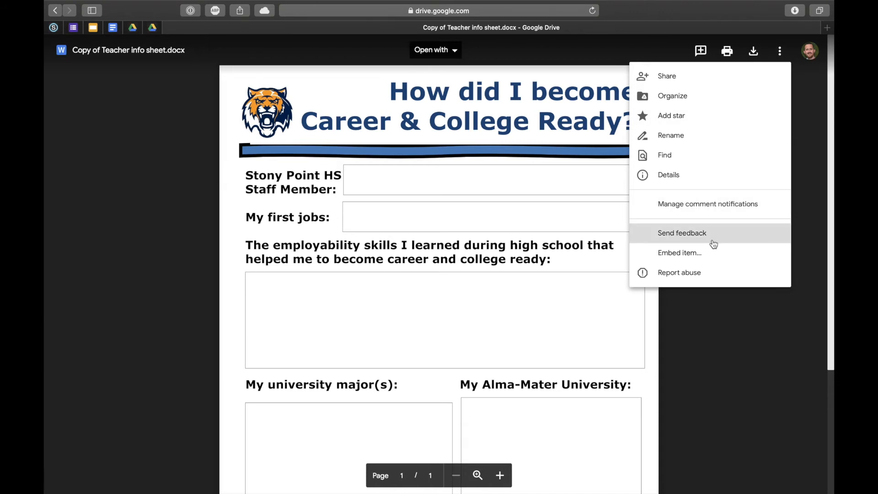
left_click(710, 255)
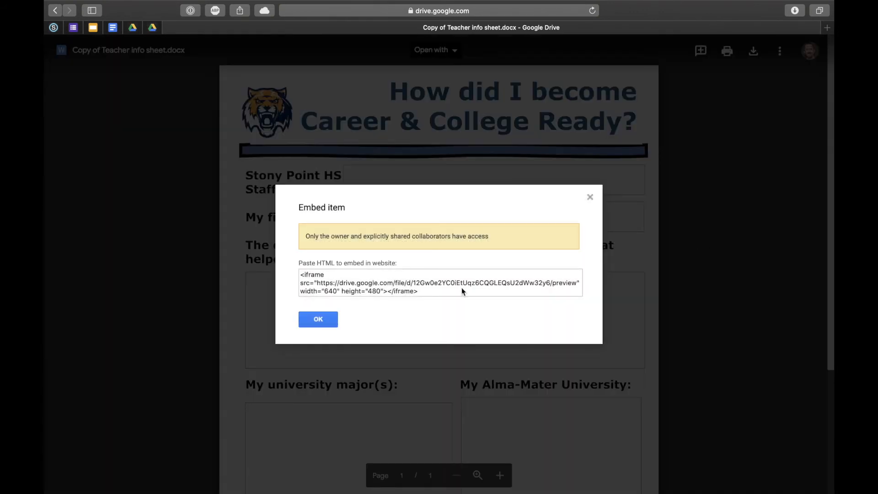
- Copy the complete iframe code of the teacher info sheet and close the Embed item dialog
left_click(390, 278)
triple_click(390, 278)
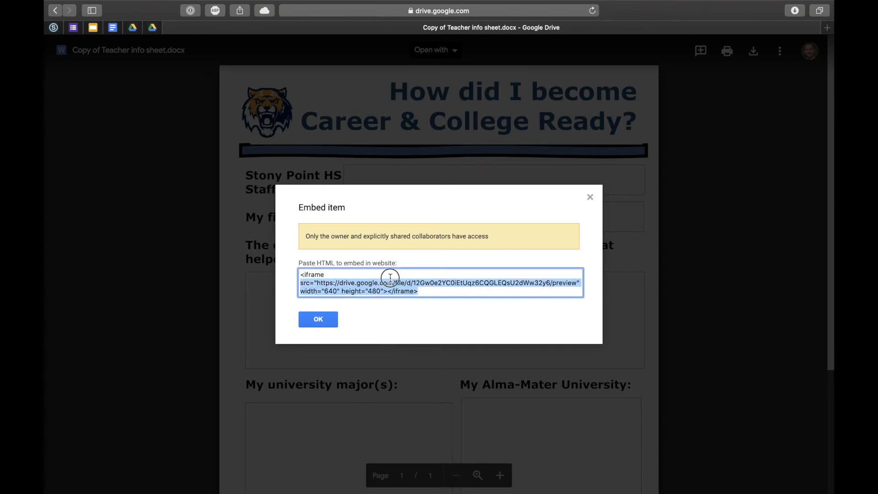
left_click(415, 292)
left_click_drag(426, 297, 290, 273)
key("super+c")
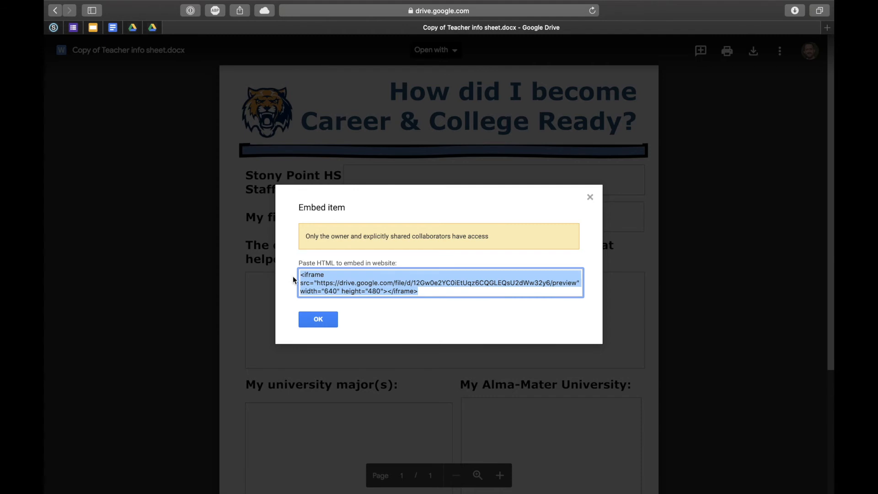
left_click(318, 320)
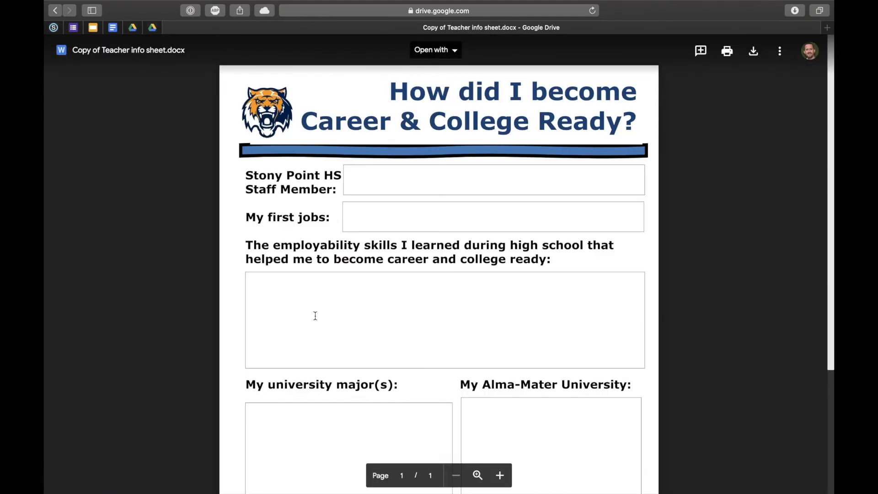
- Edit the Embedding Google Docs in an Assignment item in Schoology and remove the embedded document from its description
left_click(69, 27)
scroll(319, 215, "up", 3)
scroll(319, 215, "up", 3)
left_click(745, 121)
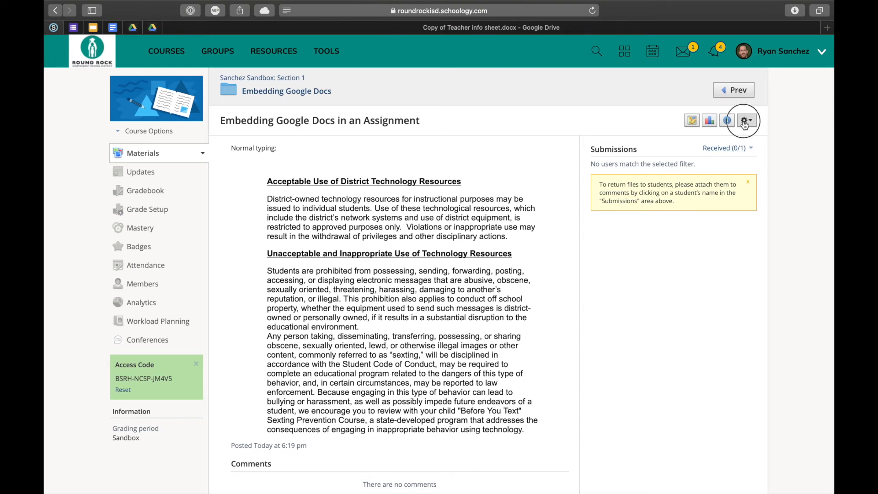
left_click(710, 140)
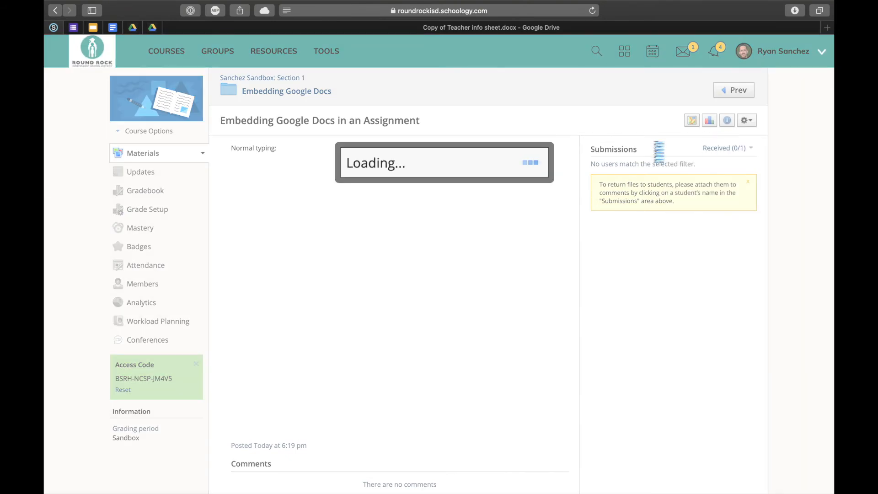
left_click(628, 188)
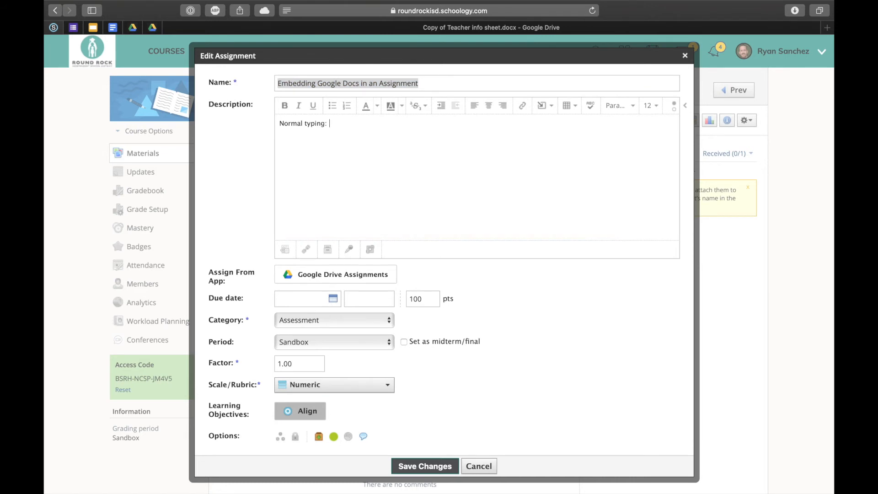
- Paste the copied iframe code below "Normal typing:" in the description's HTML source, and save the assignment
left_click(674, 107)
left_click(441, 108)
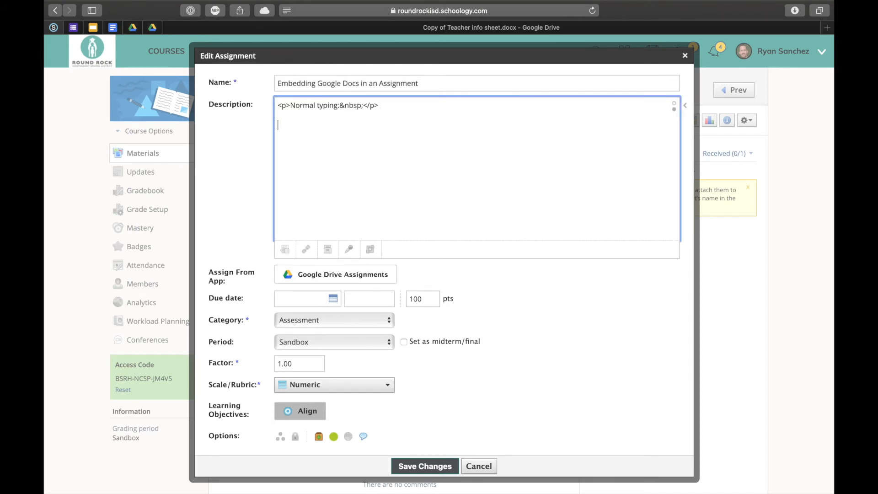
key("super+v")
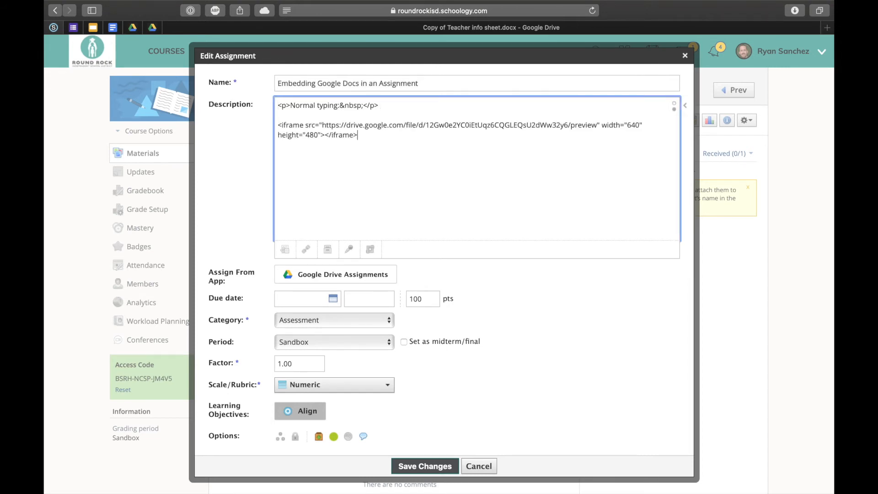
left_click(426, 466)
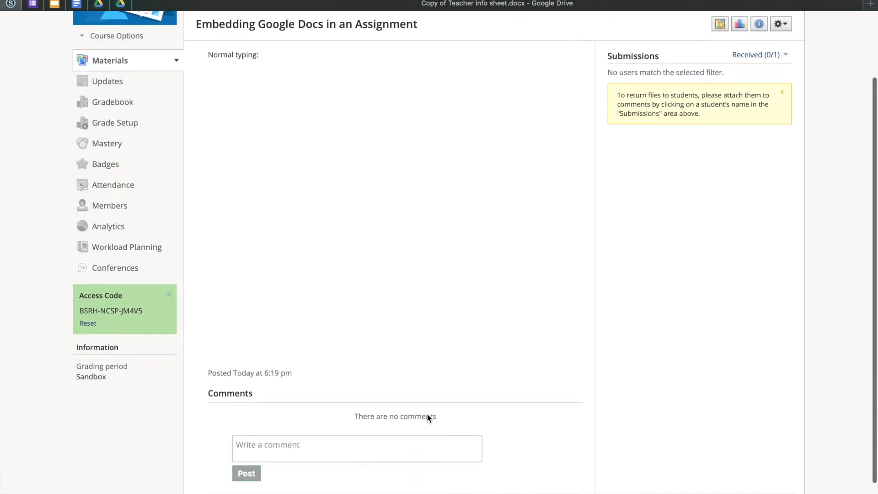
- Set the link access of Copy of Teacher info sheet.docx in Google Drive to Anyone with the link
scroll(428, 418, "up", 3)
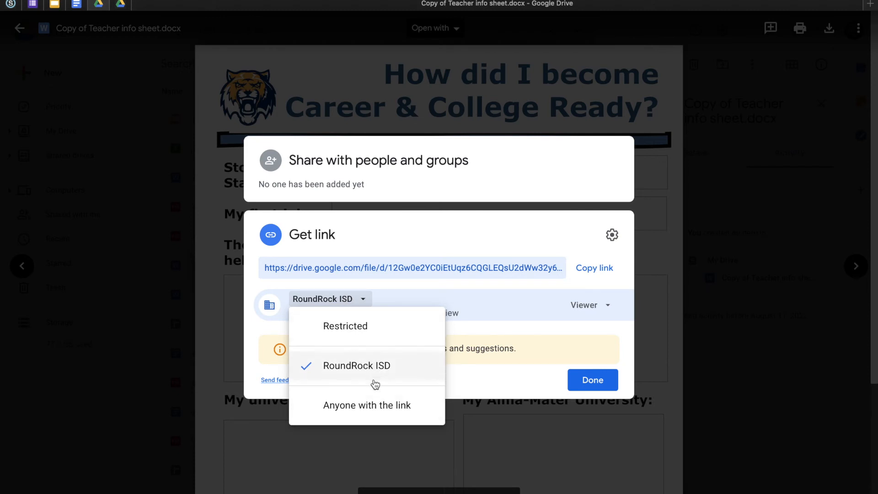
left_click(372, 410)
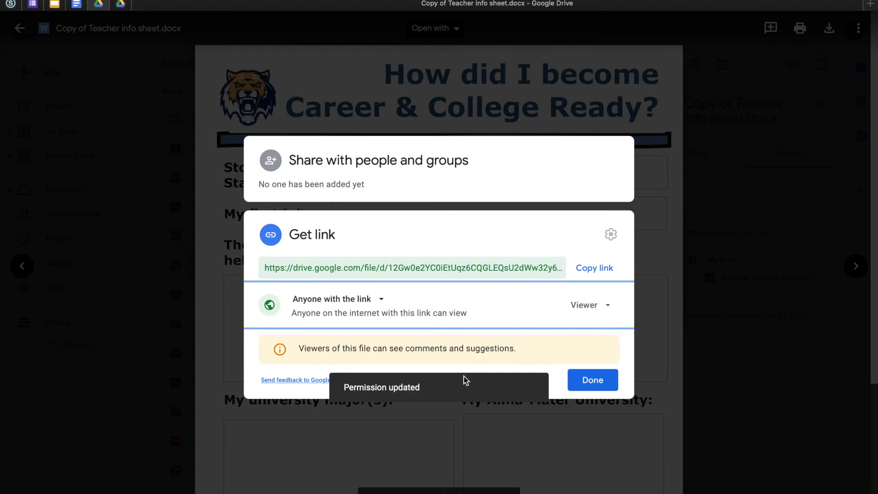
left_click(593, 380)
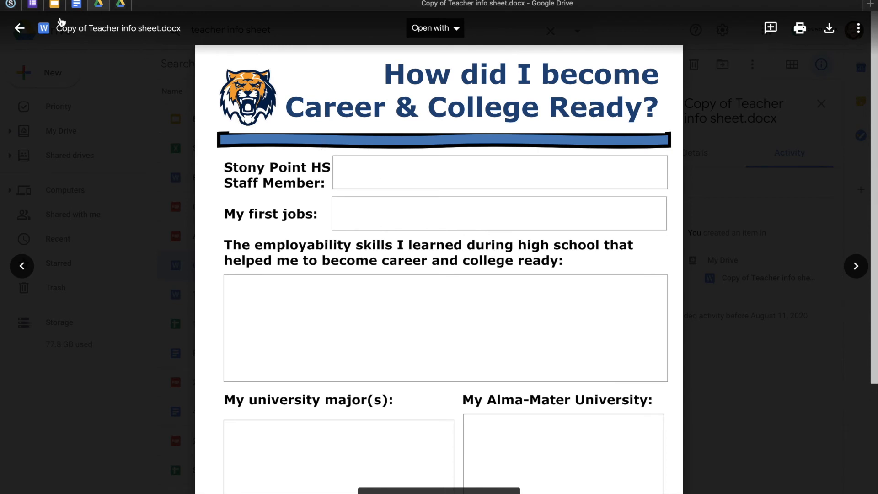
- Return to the Schoology assignment, reload the embedded frame, and look through the embedded teacher info sheet
left_click(12, 4)
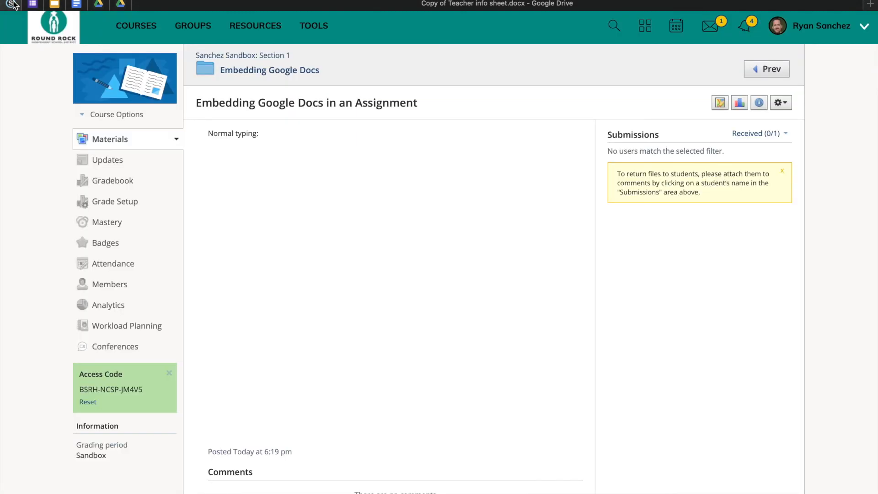
right_click(410, 180)
left_click(442, 196)
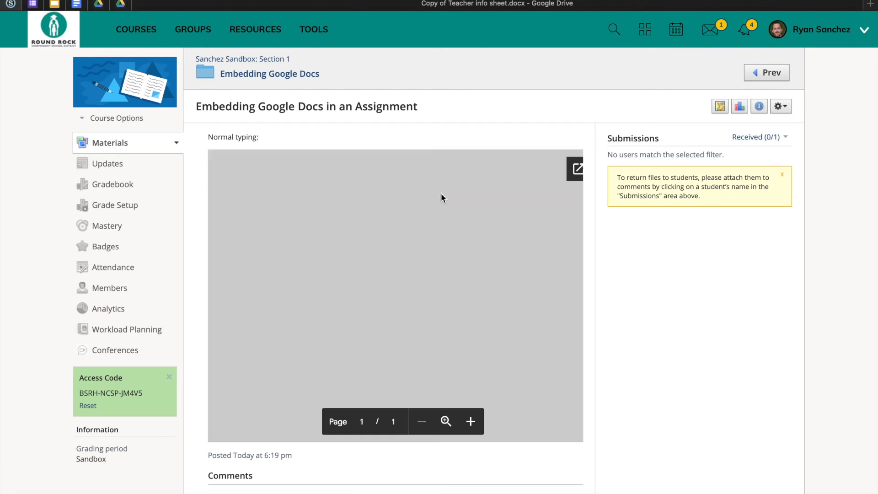
scroll(493, 241, "down", 5)
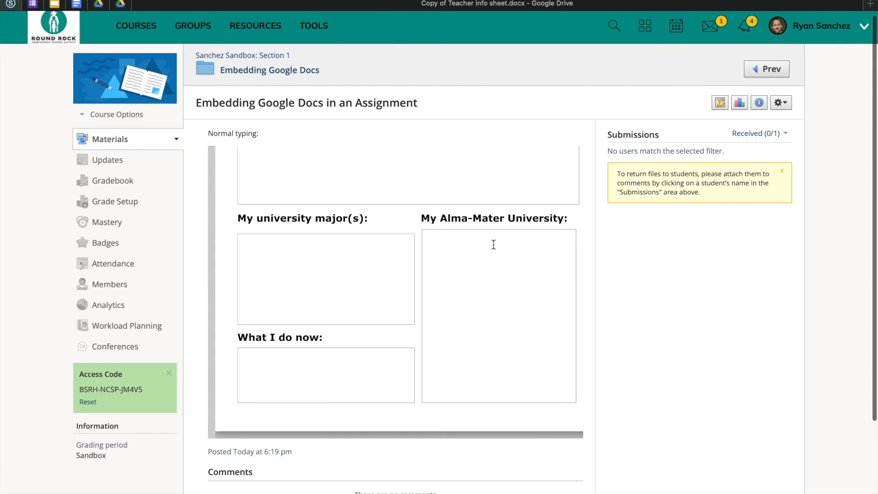
scroll(494, 245, "up", 5)
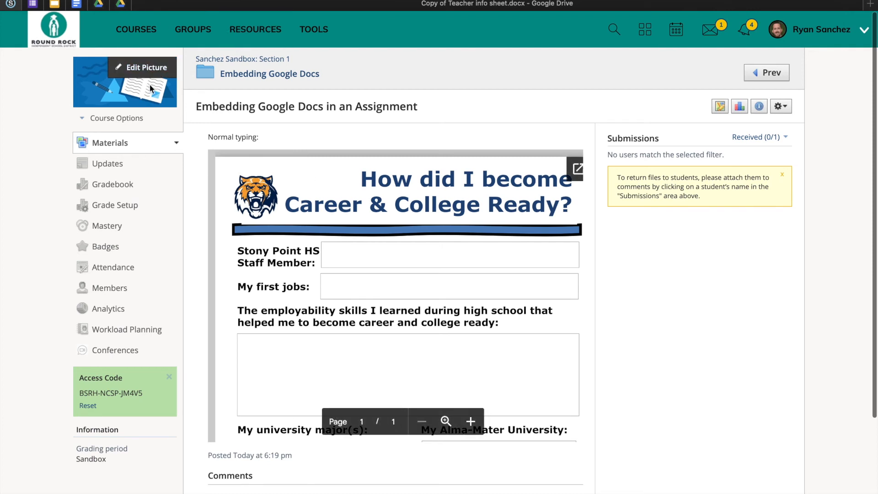
- Remove the embedded teacher info sheet from the assignment's description, leaving "Normal typing:", and save the changes
left_click(781, 106)
left_click(752, 128)
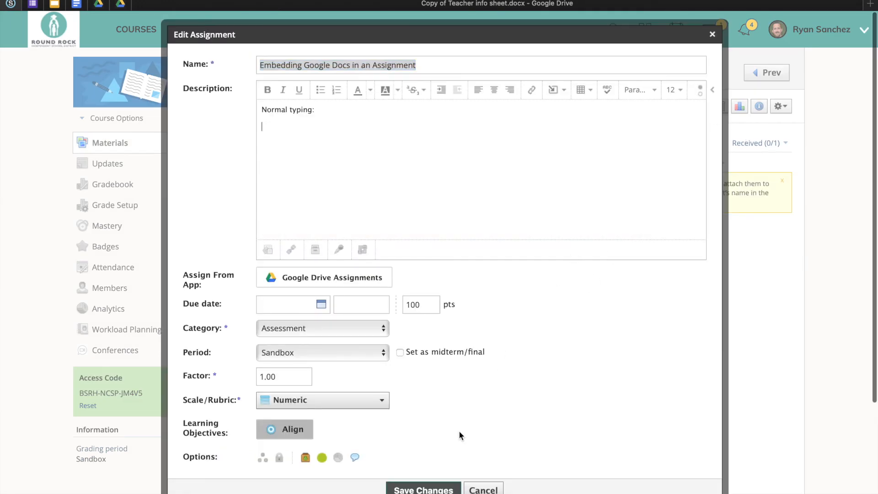
left_click(423, 490)
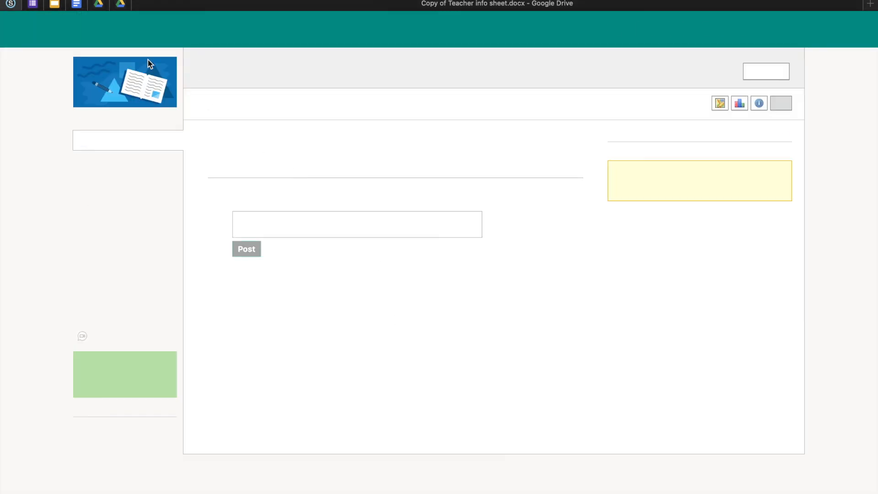
- Play the start of Copy of Acceptable Use PSA with music.mpg in Google Drive and open it in a new window
left_click(122, 6)
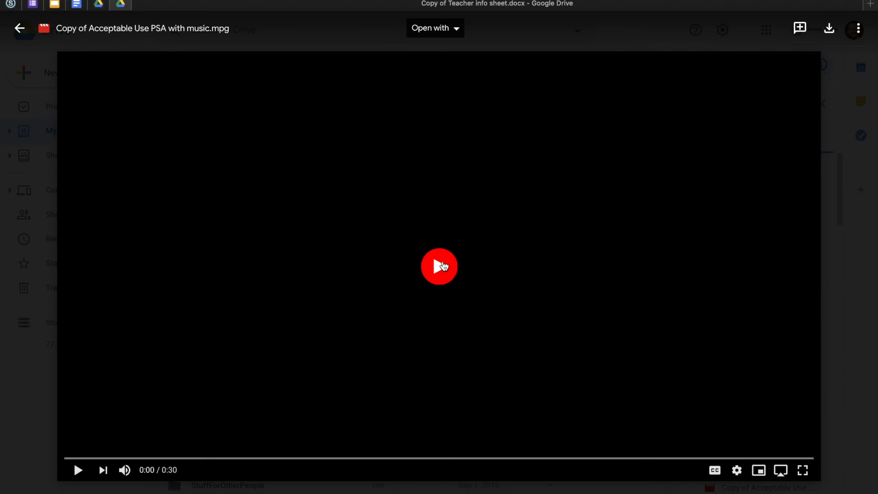
left_click(440, 266)
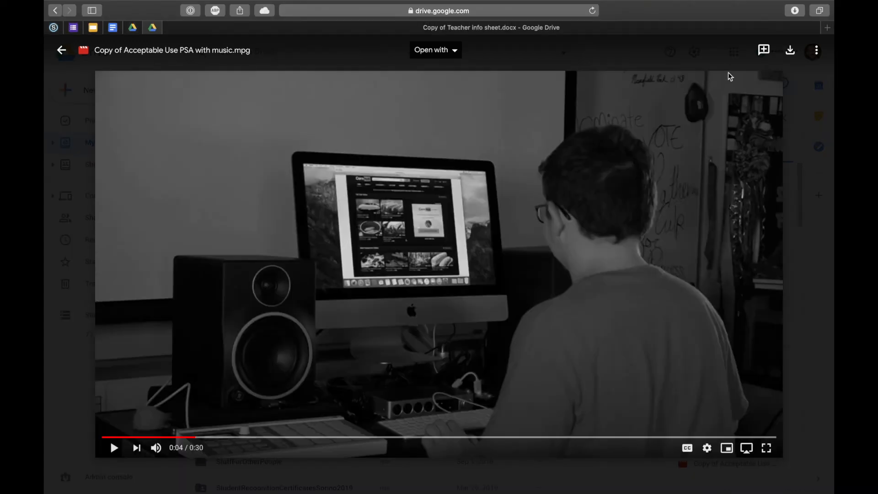
left_click(818, 51)
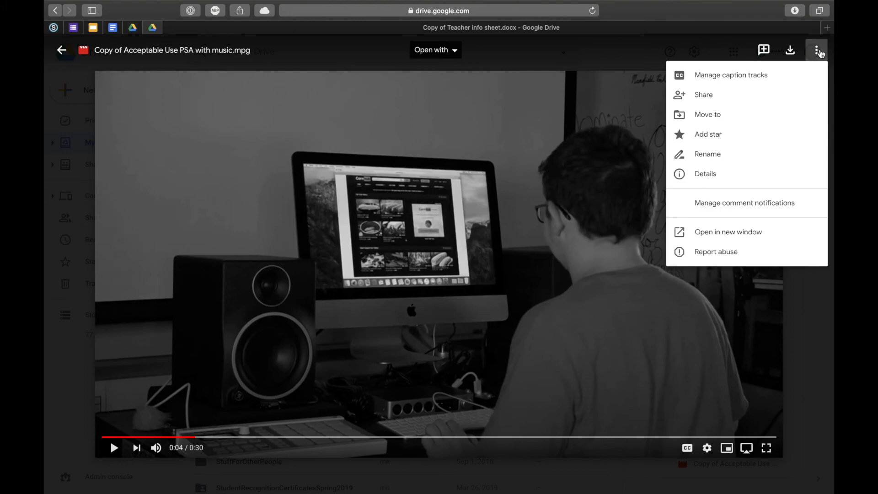
left_click(722, 232)
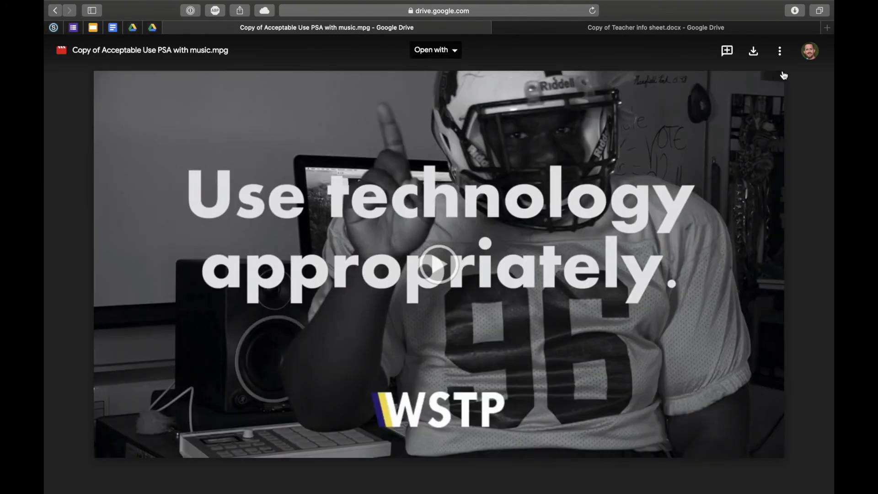
- Copy the HTML embed code of Copy of Acceptable Use PSA with music.mpg from its Embed item dialog
left_click(782, 52)
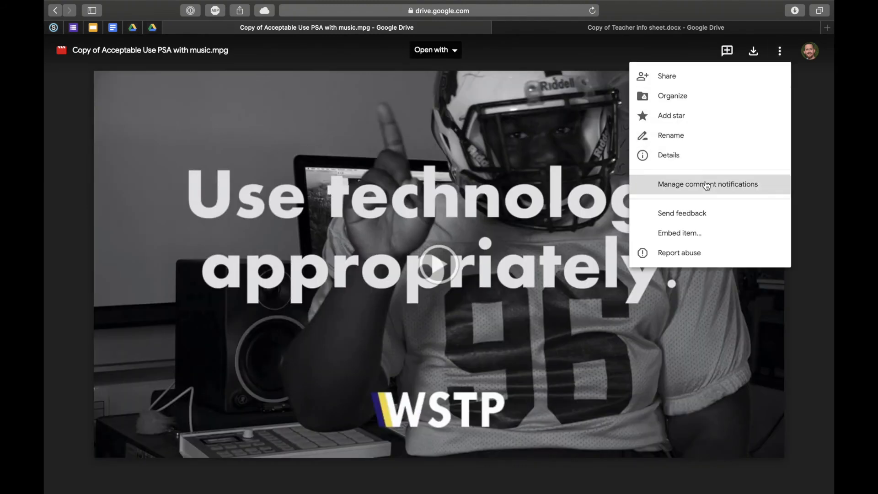
left_click(698, 234)
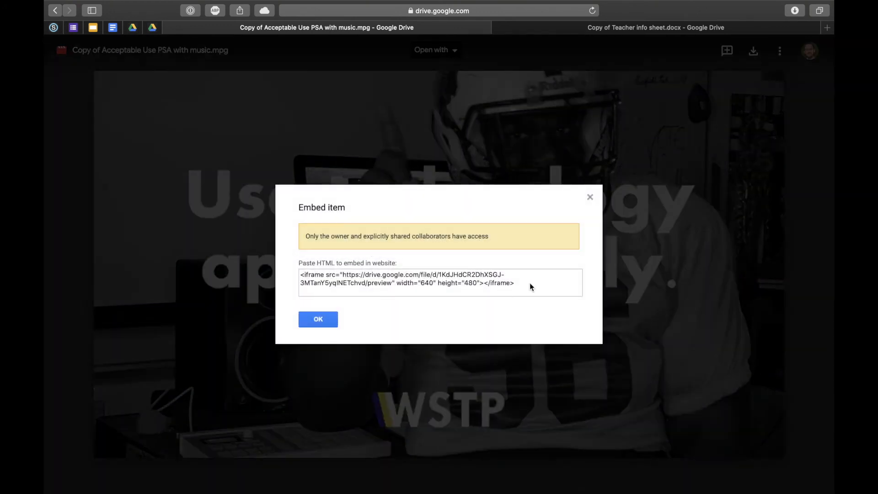
left_click(517, 287)
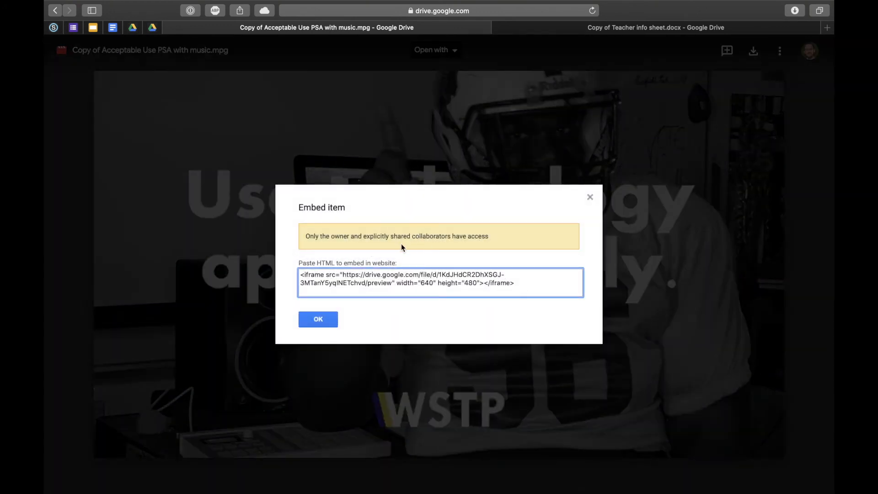
triple_click(446, 277)
left_click_drag(446, 277, 293, 275)
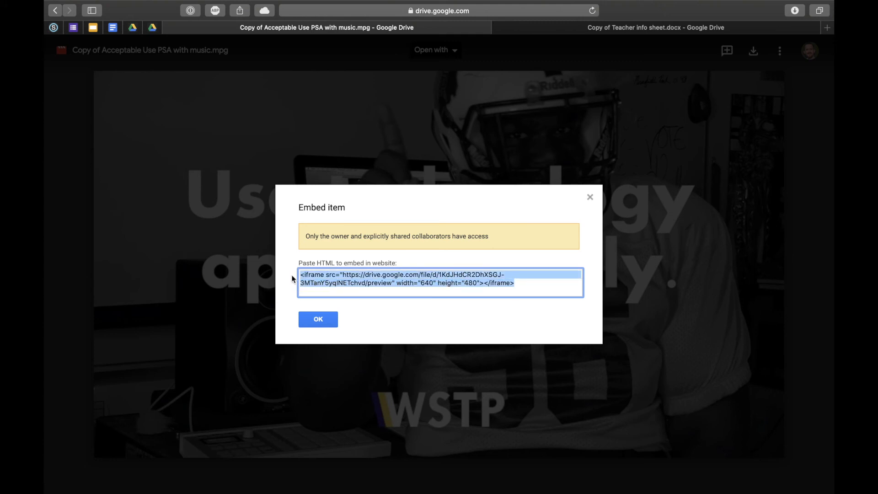
right_click(311, 276)
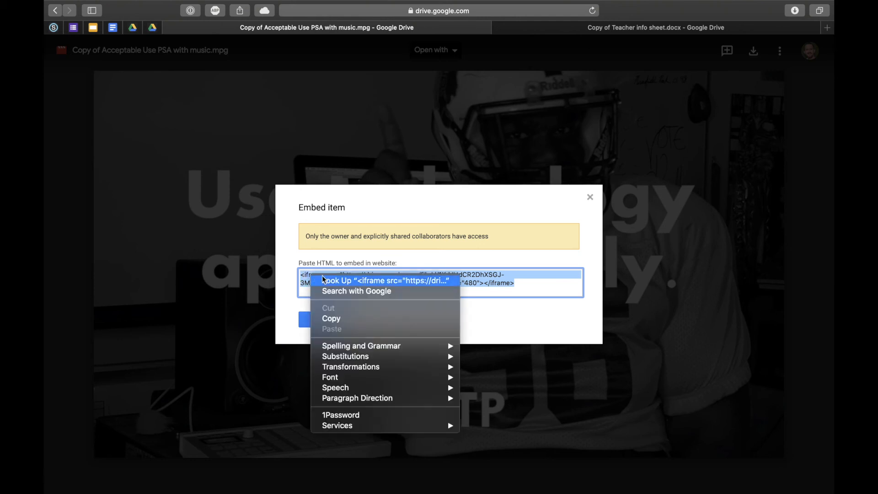
left_click(326, 318)
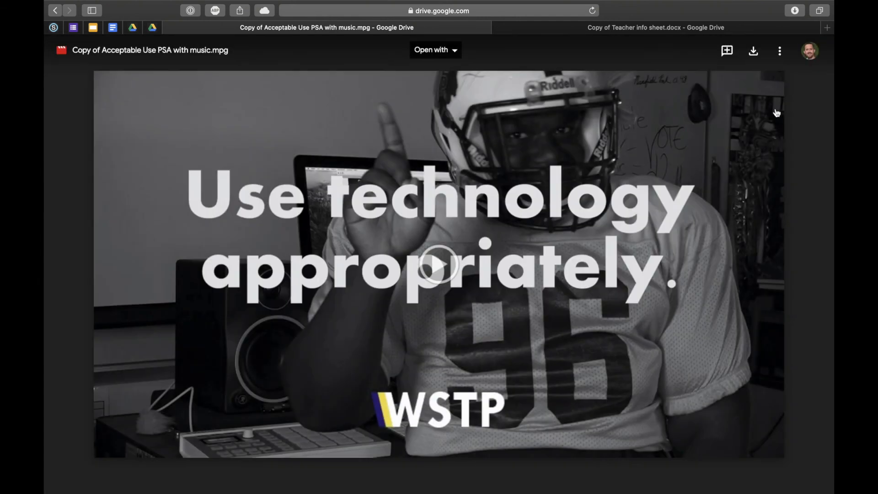
- Set the link access of Copy of Acceptable Use PSA with music.mpg to Anyone with the link as Viewer
left_click(780, 51)
left_click(739, 80)
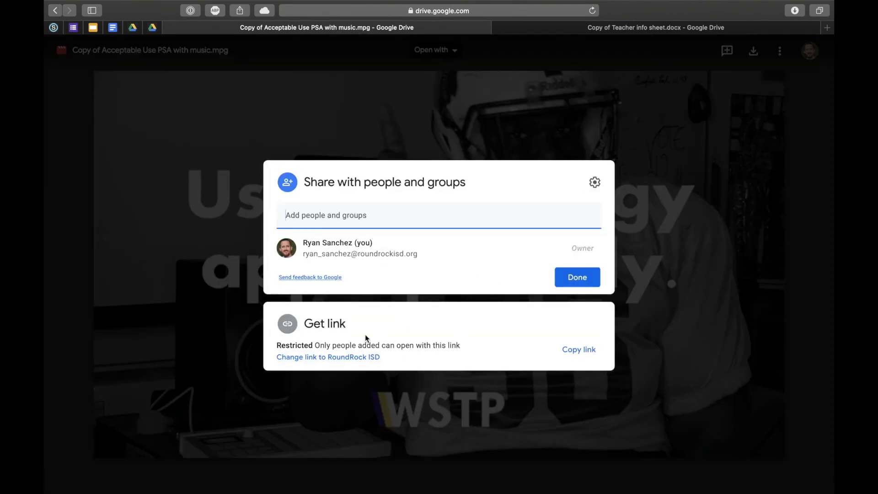
left_click(358, 357)
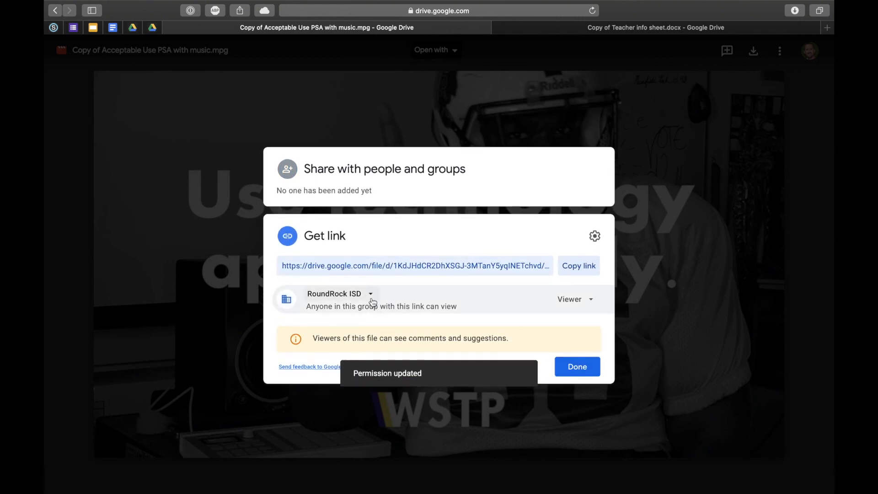
left_click(372, 298)
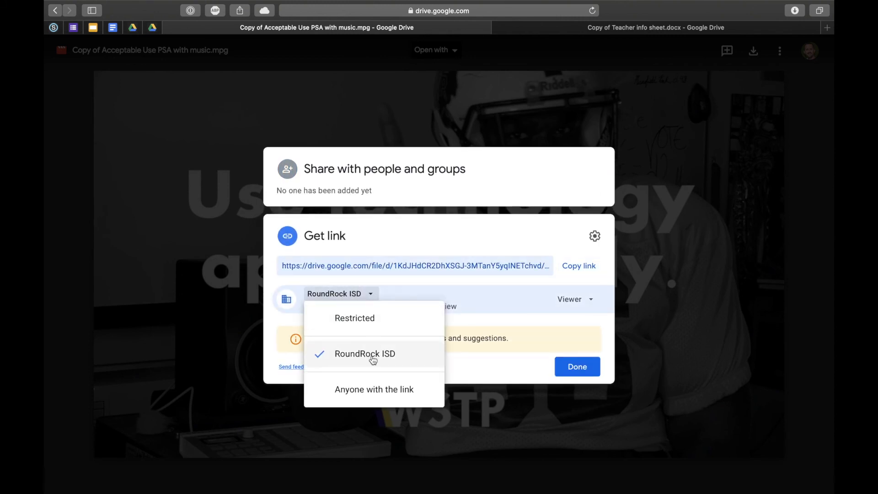
left_click(370, 390)
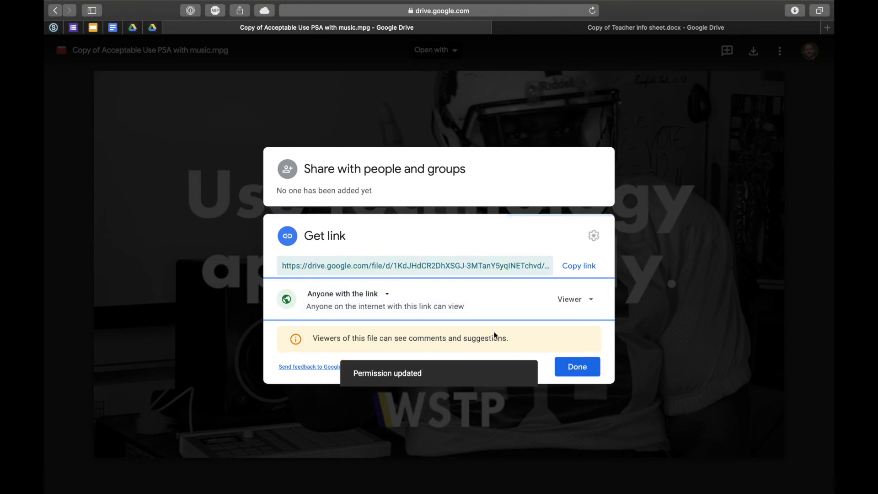
left_click(584, 366)
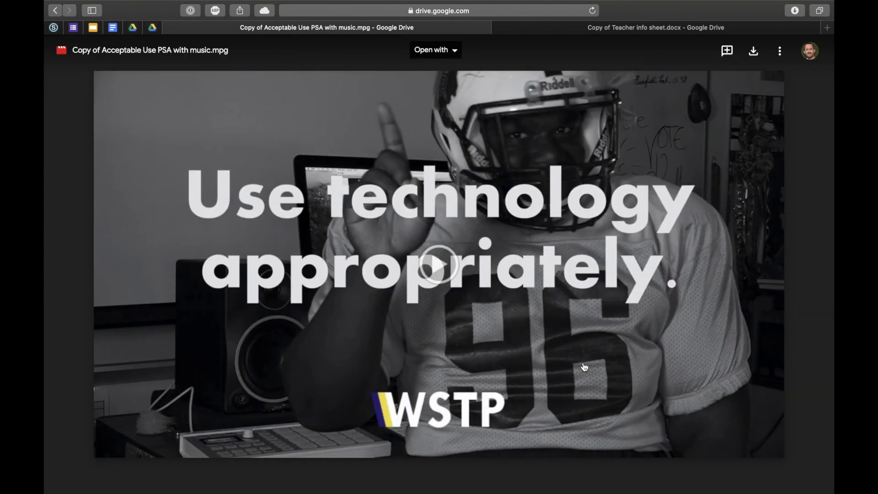
- Switch to the Schoology assignment, paste the video's embed code below "Normal typing:" in the description's HTML source, and save the changes
left_click(53, 28)
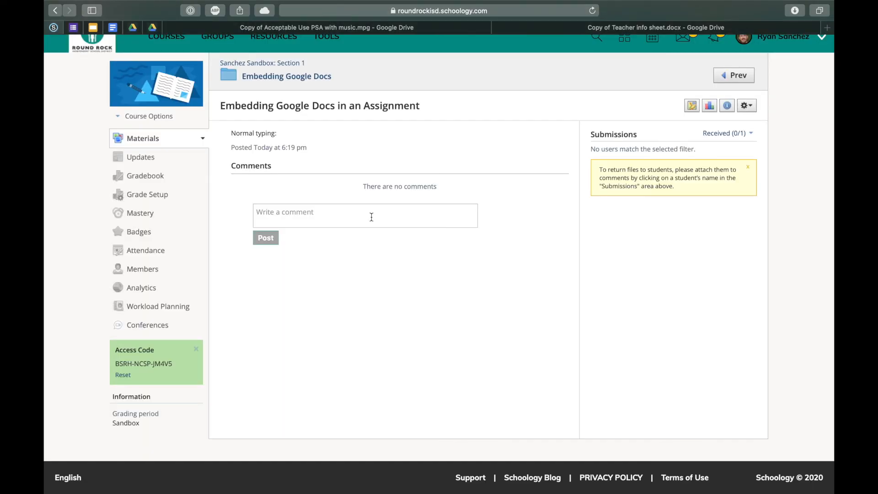
scroll(529, 190, "up", 1)
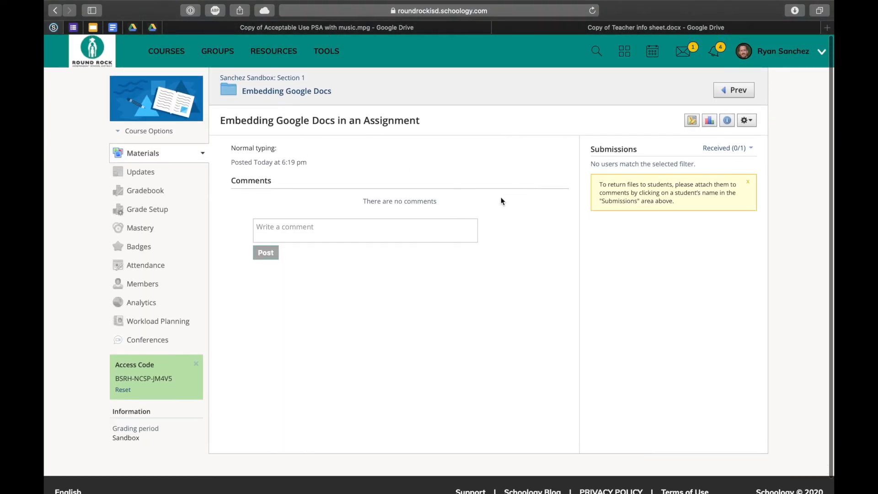
left_click(748, 130)
left_click(709, 138)
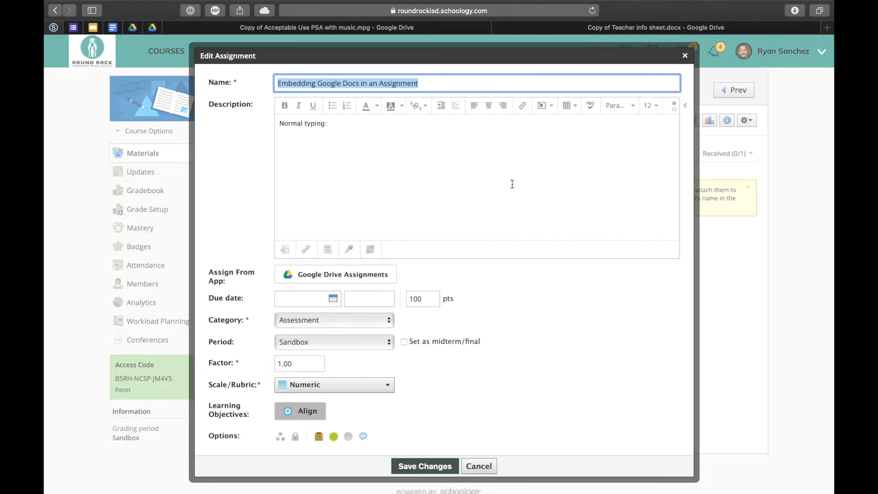
left_click(371, 137)
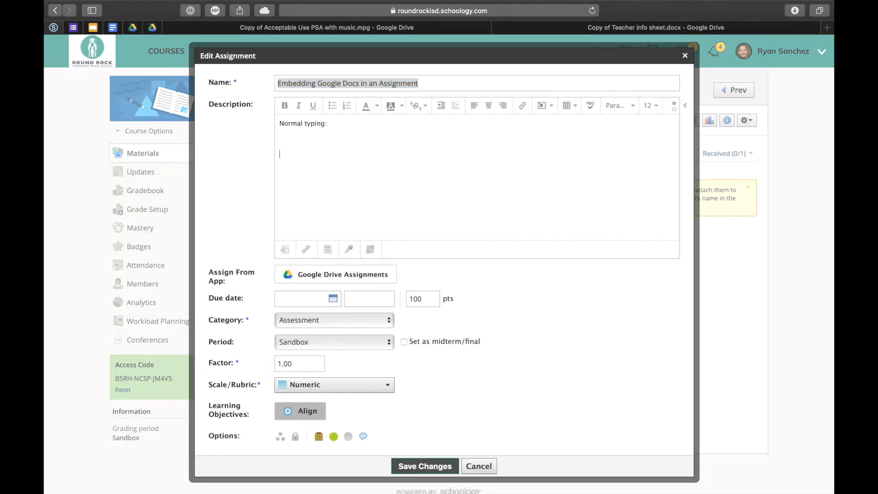
left_click(673, 114)
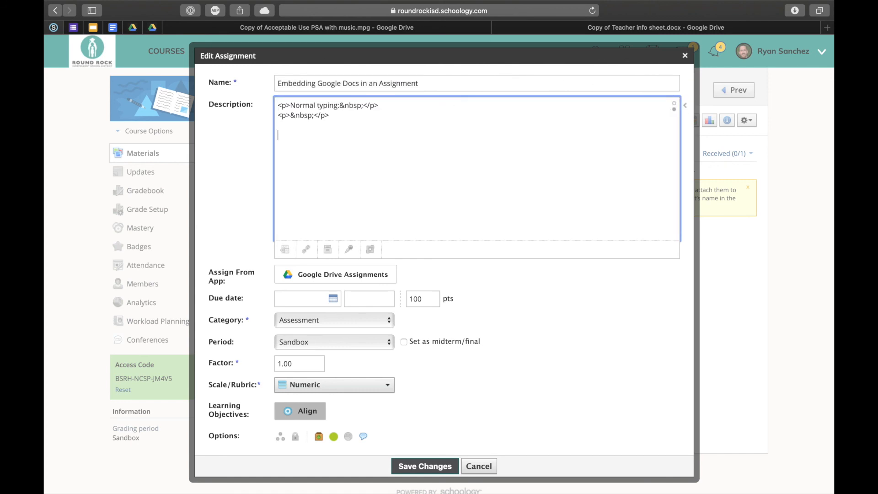
key("super+v")
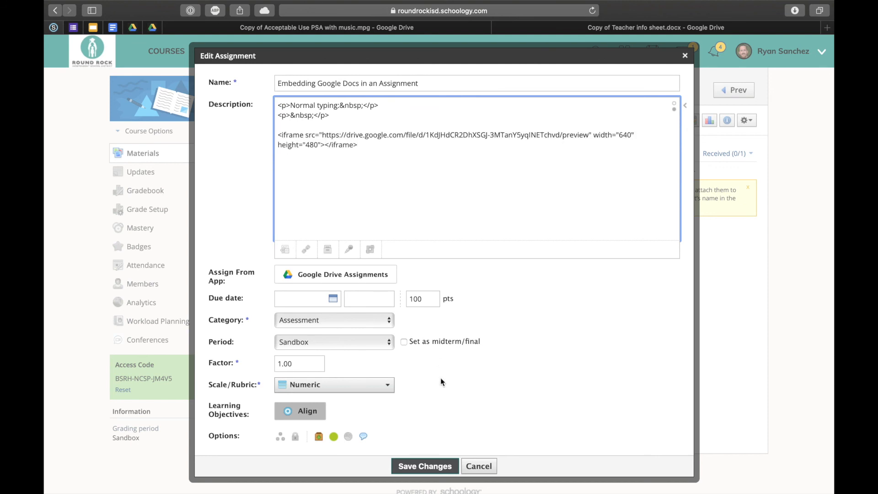
left_click(427, 467)
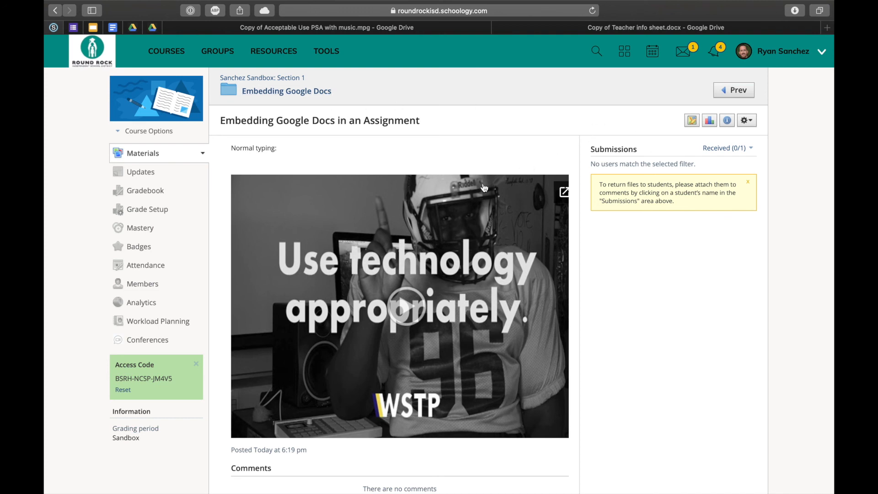
- Shrink the embedded video frame in the assignment's description so it fits inside the content column, and save the changes
left_click(748, 120)
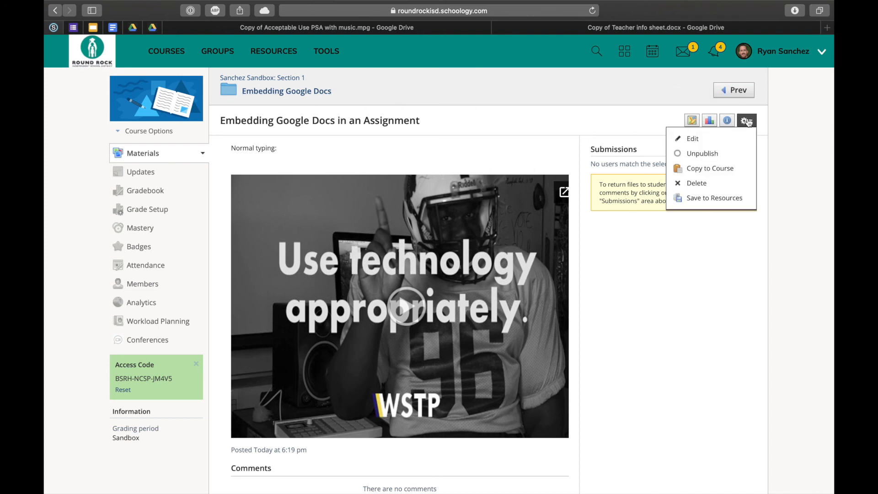
left_click(718, 139)
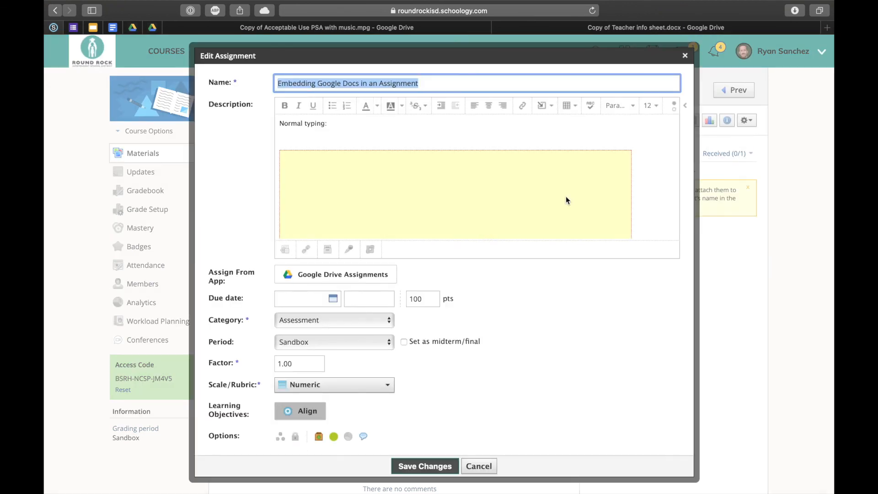
left_click(566, 200)
scroll(567, 200, "down", 2)
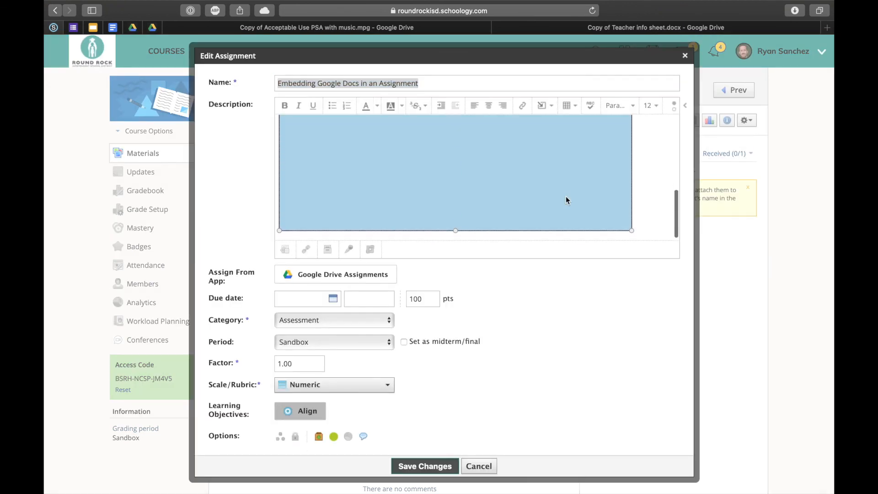
left_click_drag(631, 231, 554, 201)
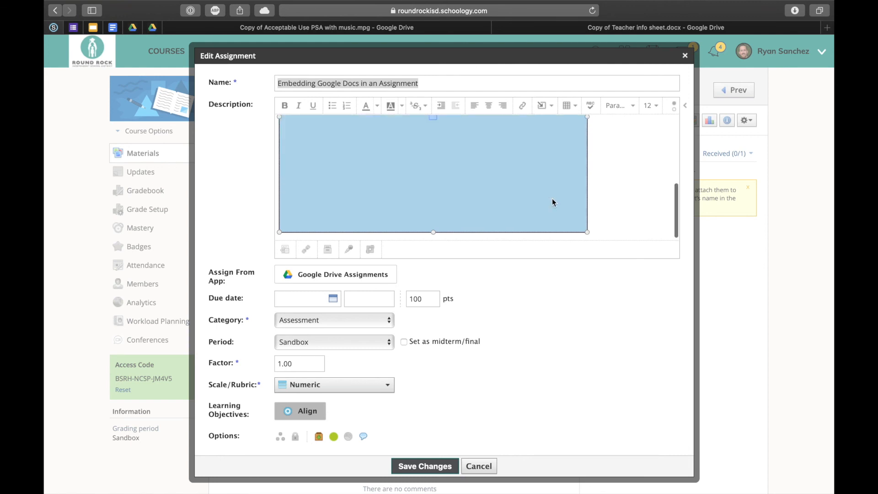
left_click(429, 467)
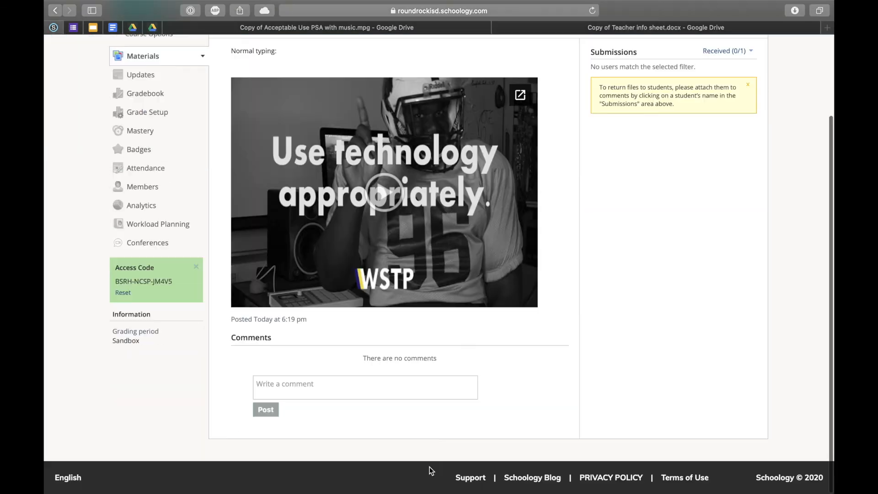
scroll(406, 341, "up", 3)
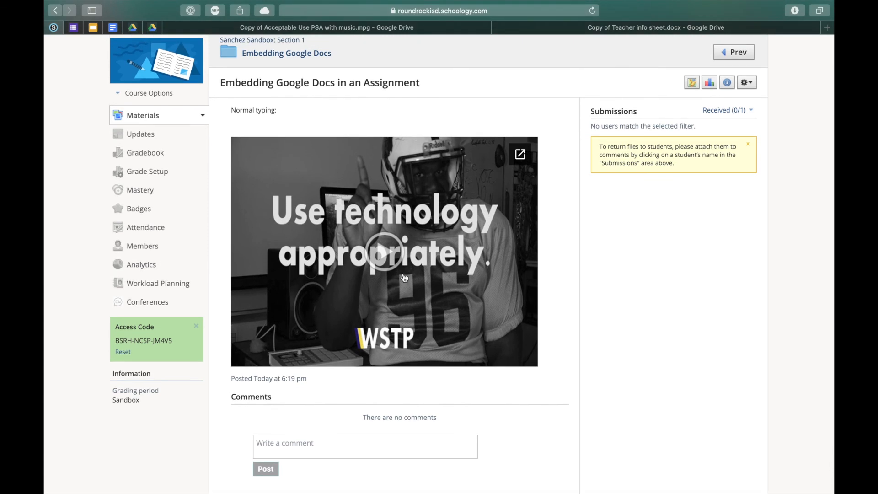
scroll(402, 205, "up", 2)
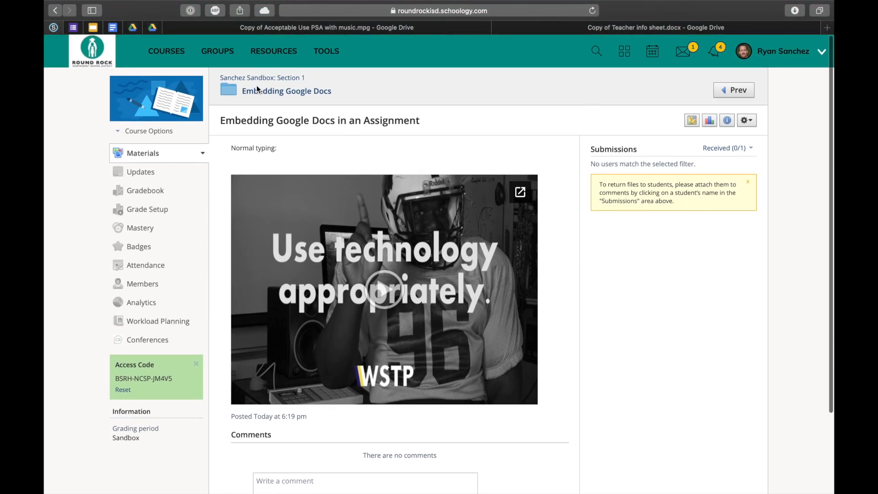